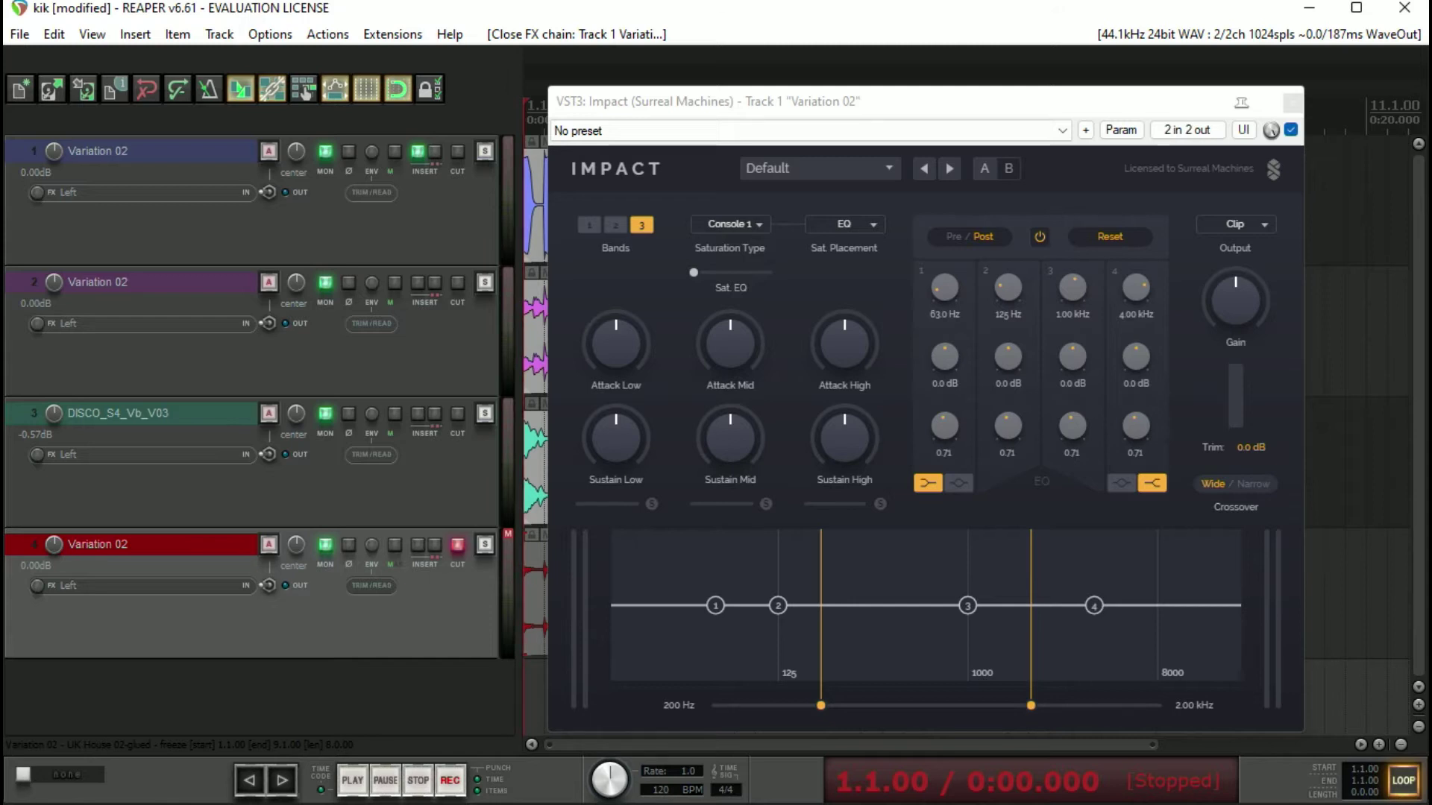
Look through Impact's one-, two- and three-band layouts, its saturation placement options and its preset menu
click(615, 225)
click(589, 224)
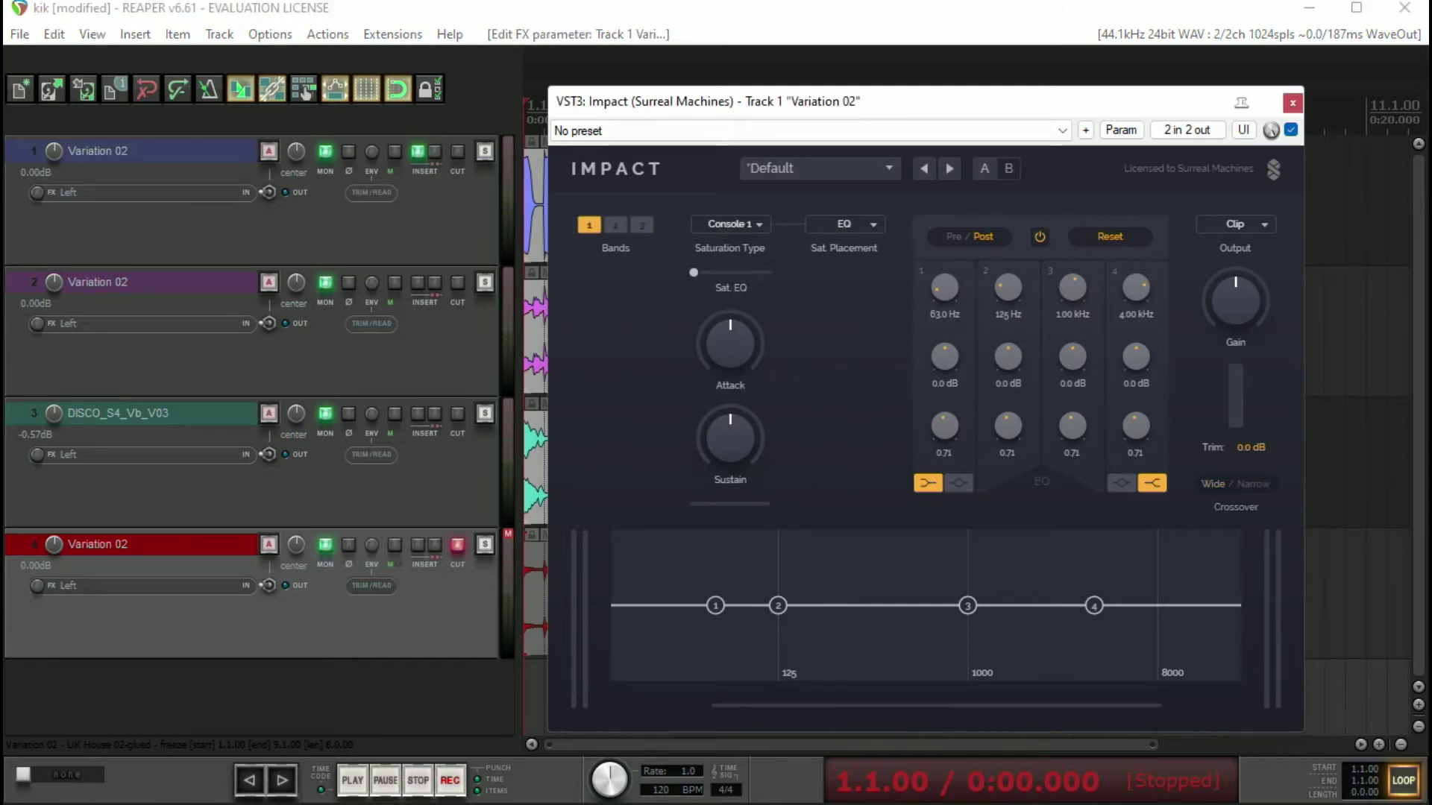
click(616, 224)
click(641, 225)
click(846, 224)
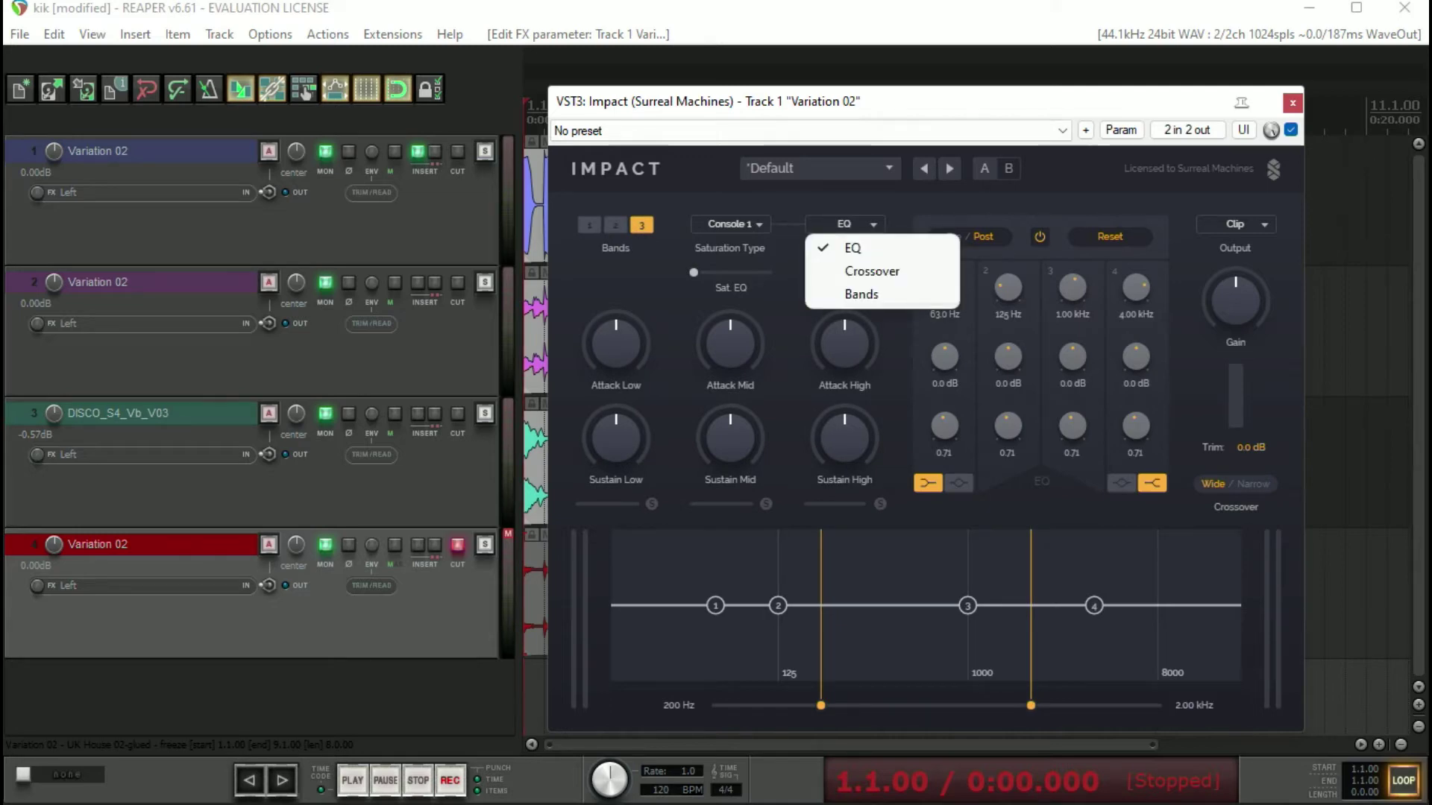
click(818, 168)
mouse_move(820, 195)
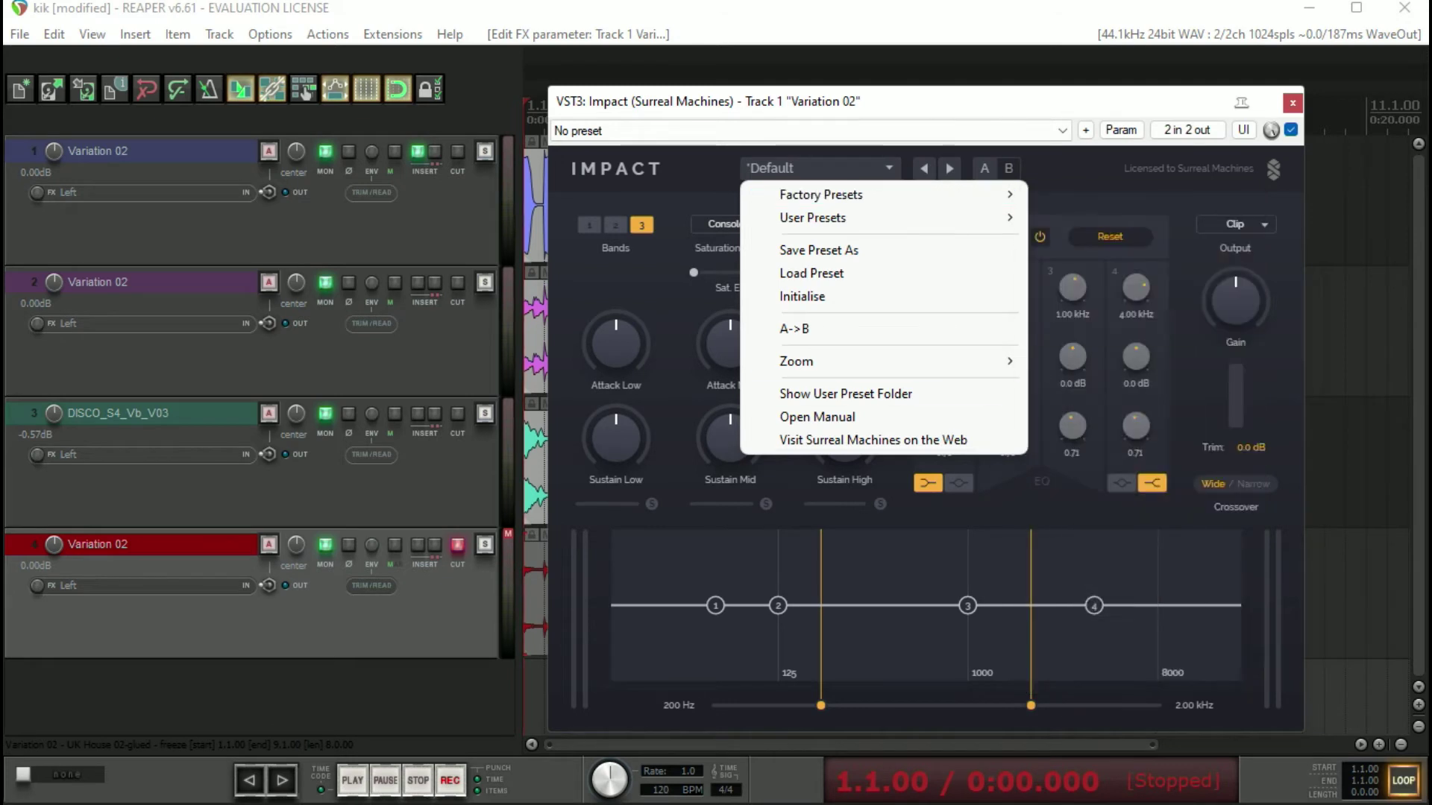
key(Escape)
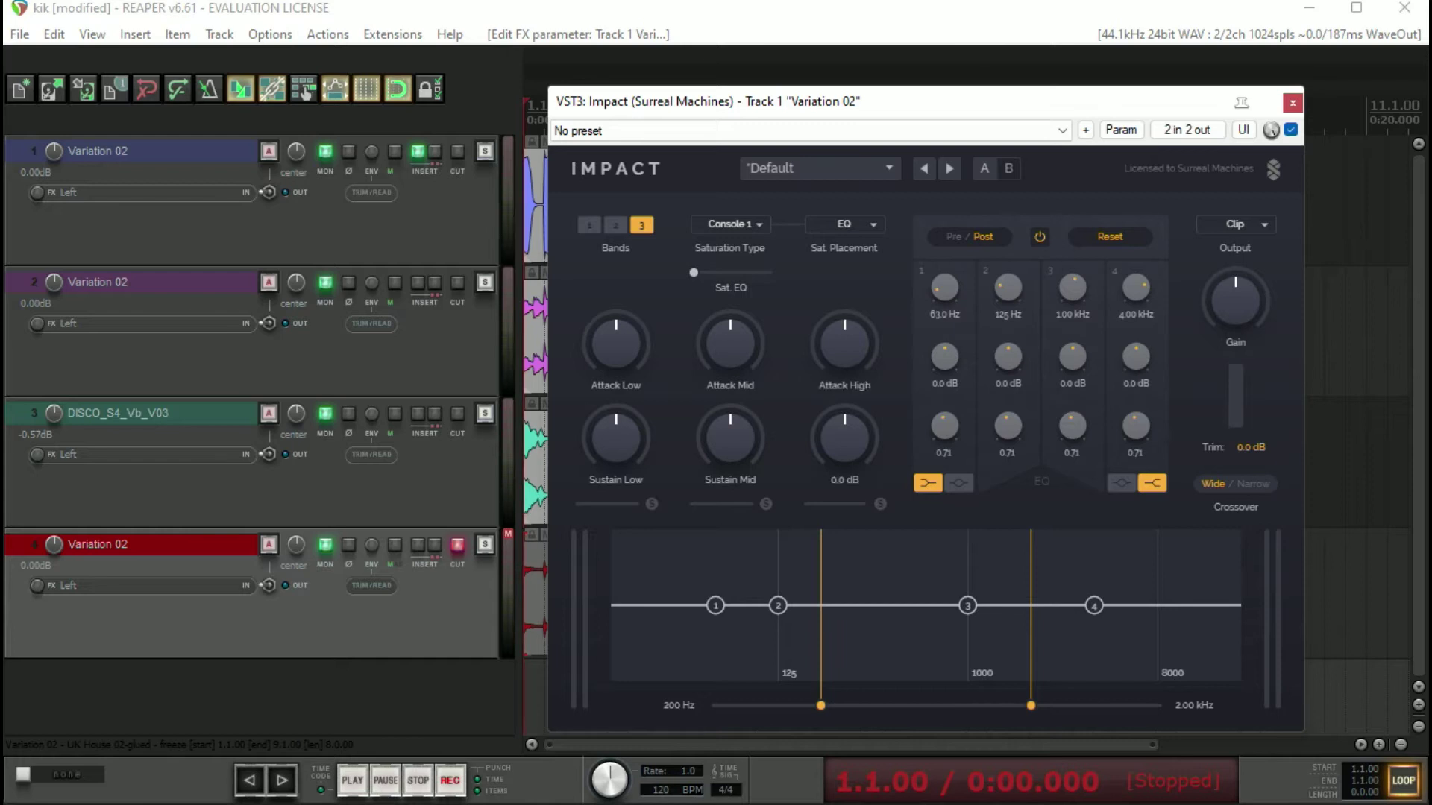
Solo the first track, bypass Impact and audition the unprocessed kick
click(484, 151)
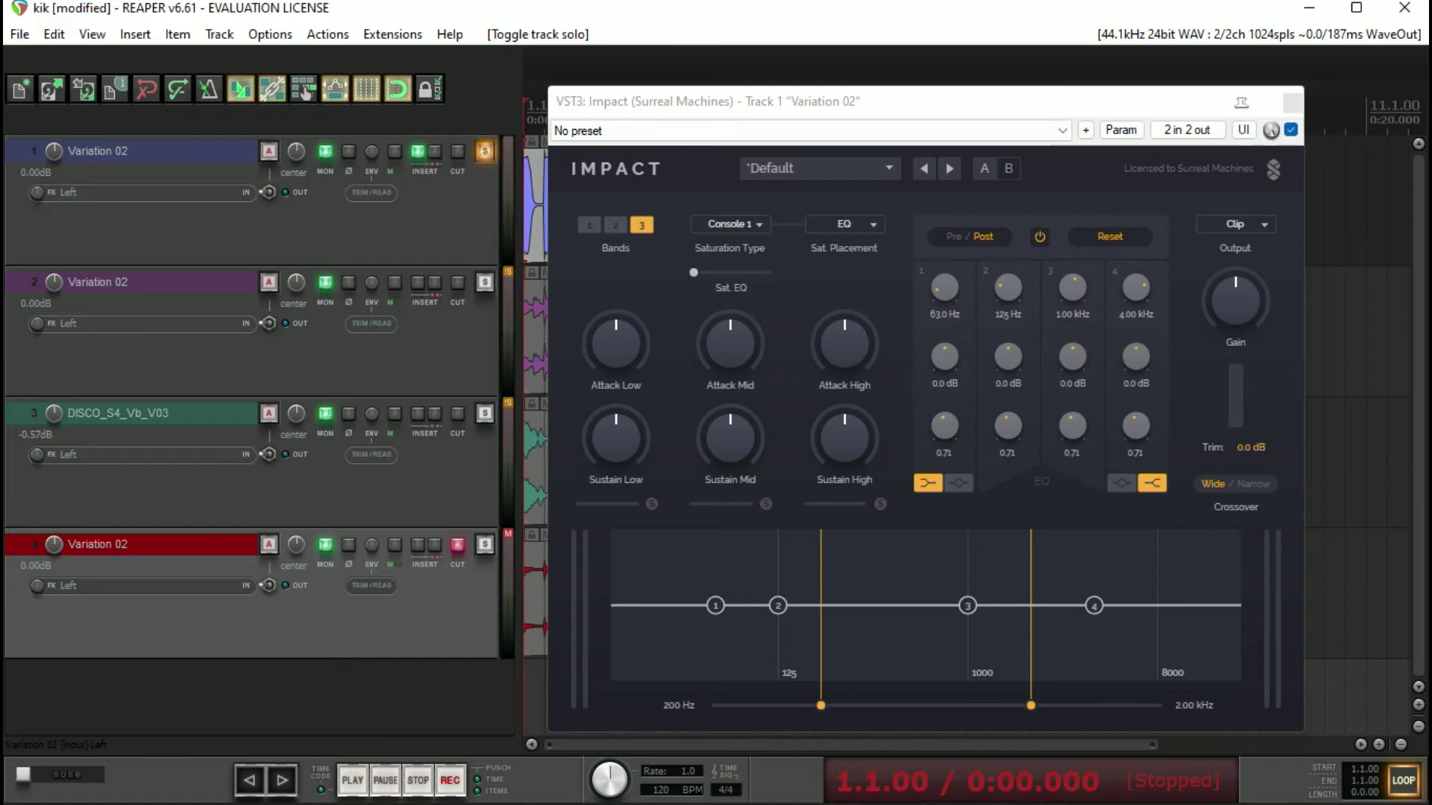
click(1290, 130)
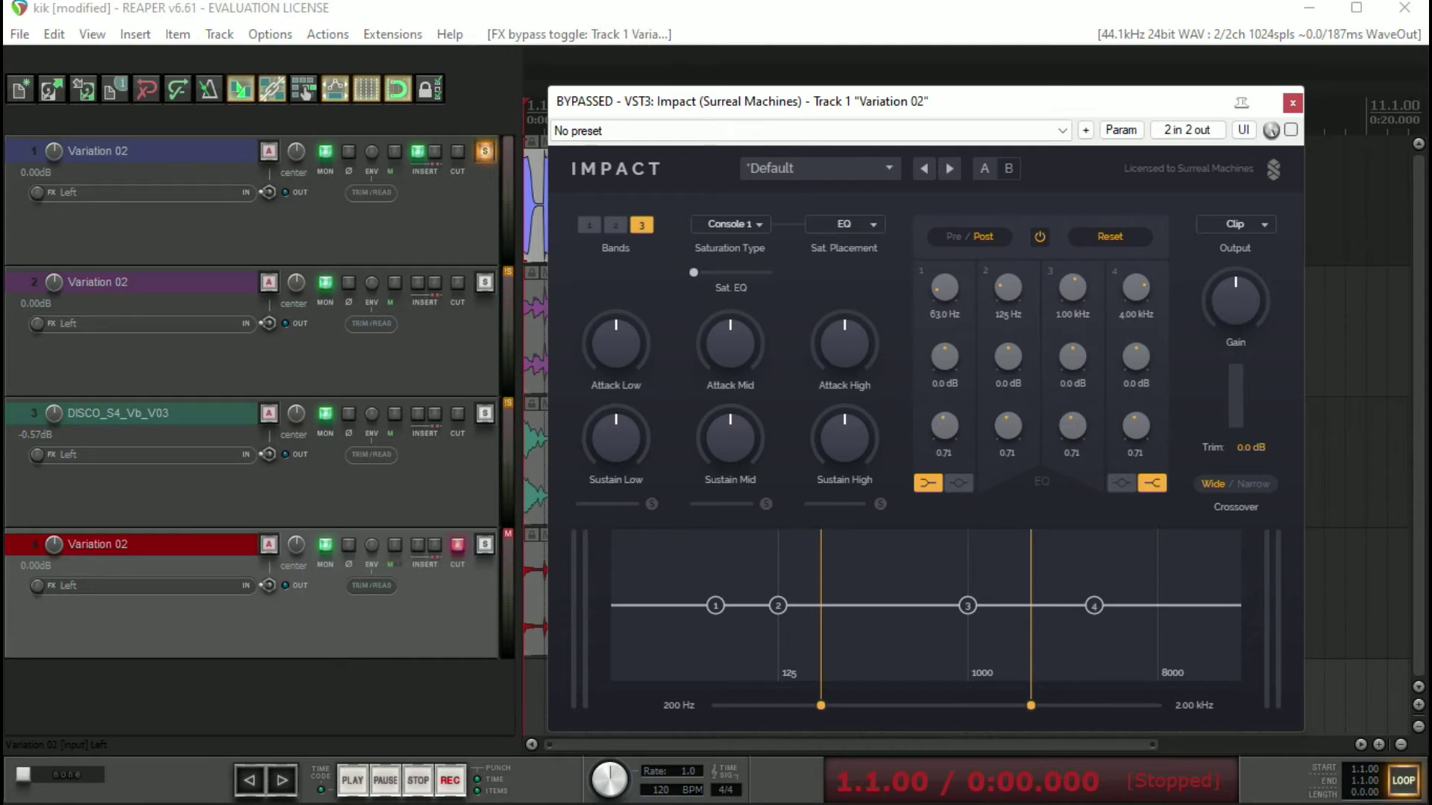
key(space)
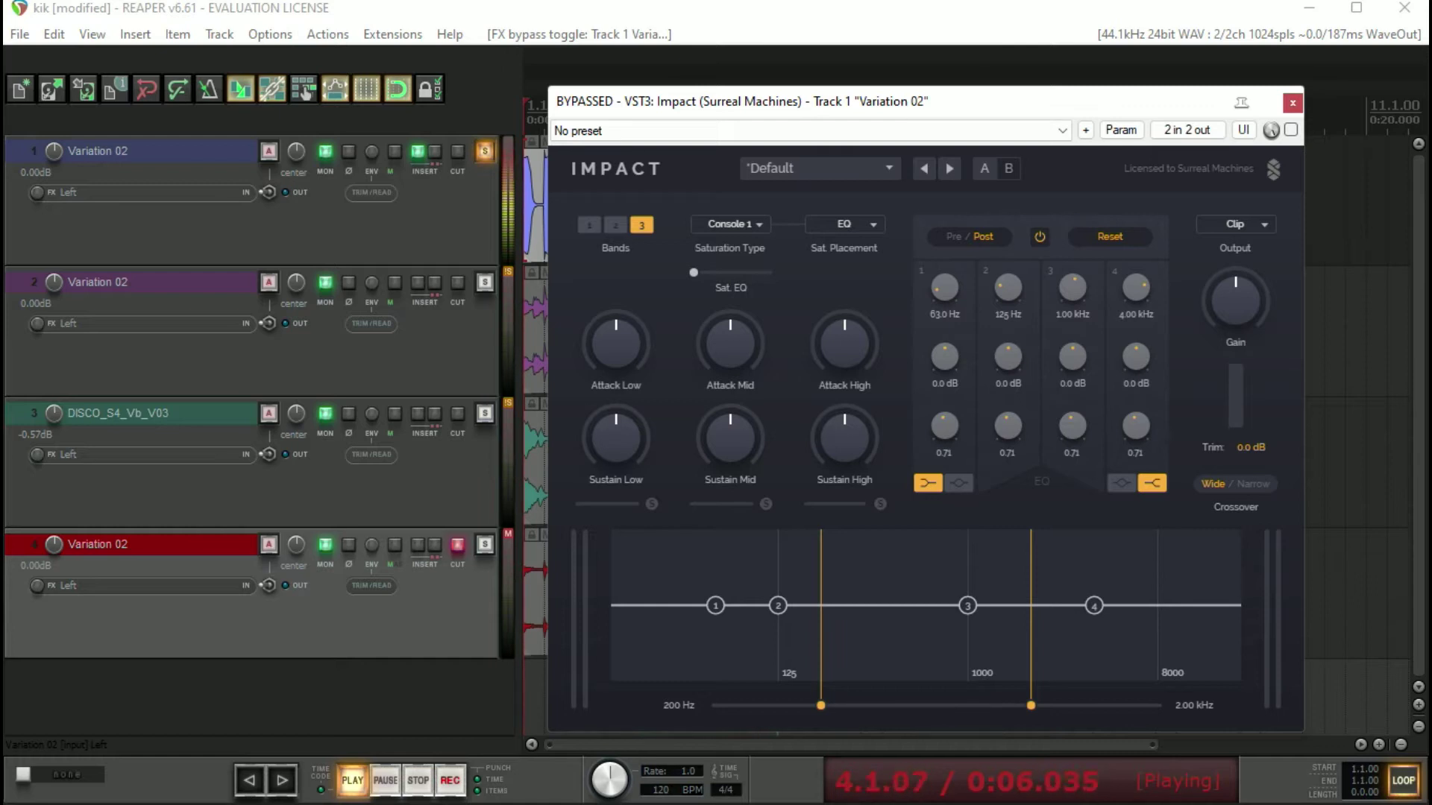
key(space)
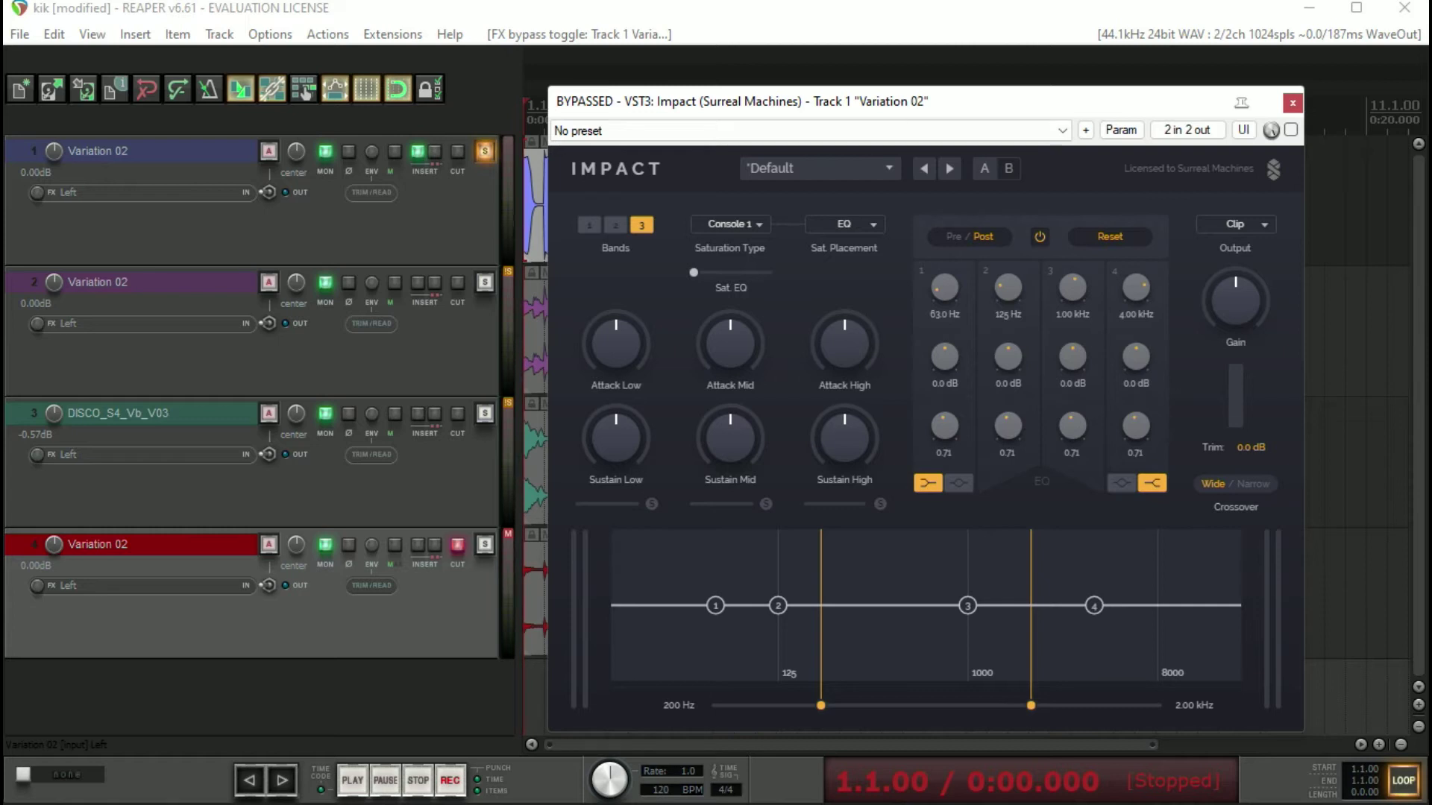
Re-enable Impact and, during playback, raise Attack and Sustain on the low and high bands while lowering both on the mid band
key(b)
key(space)
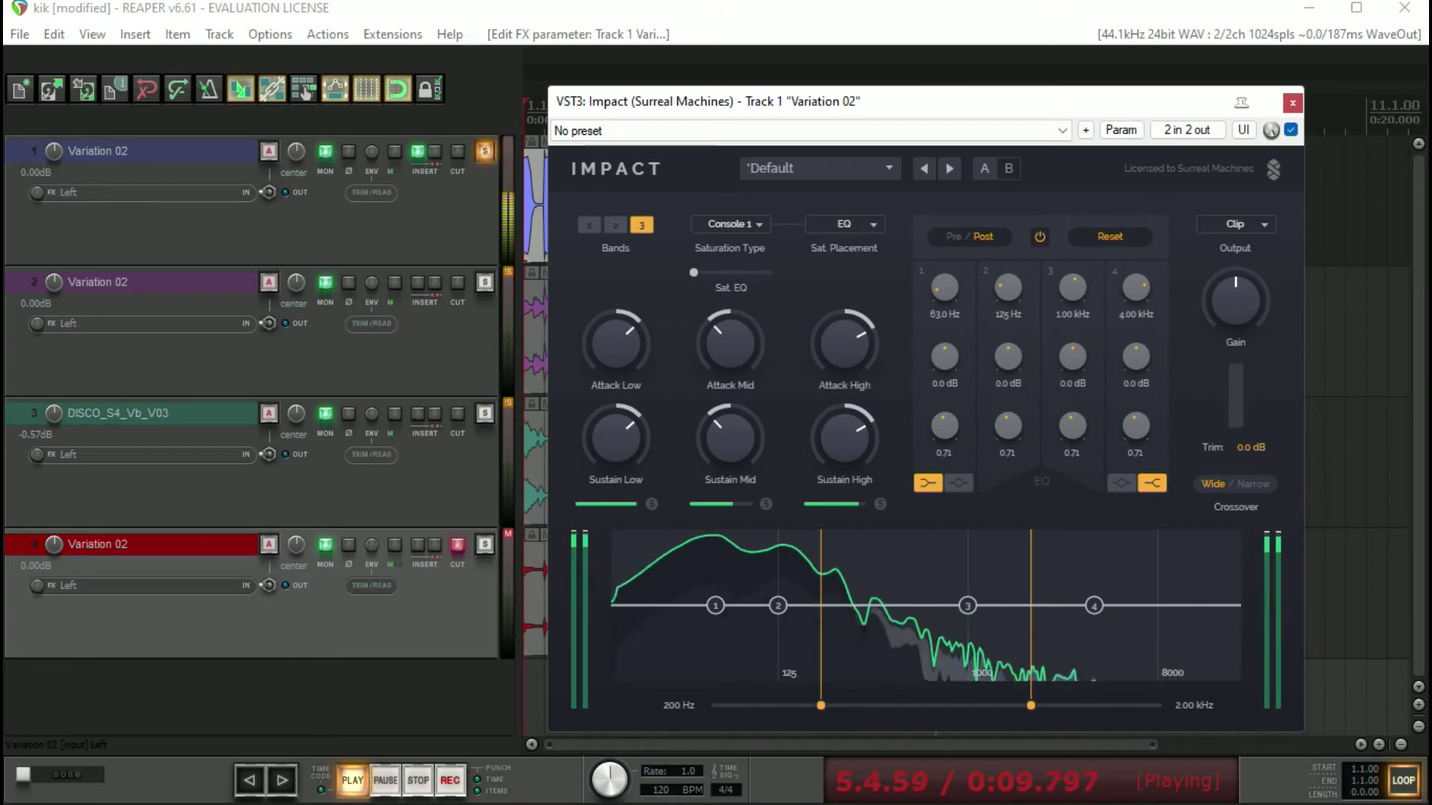
key(space)
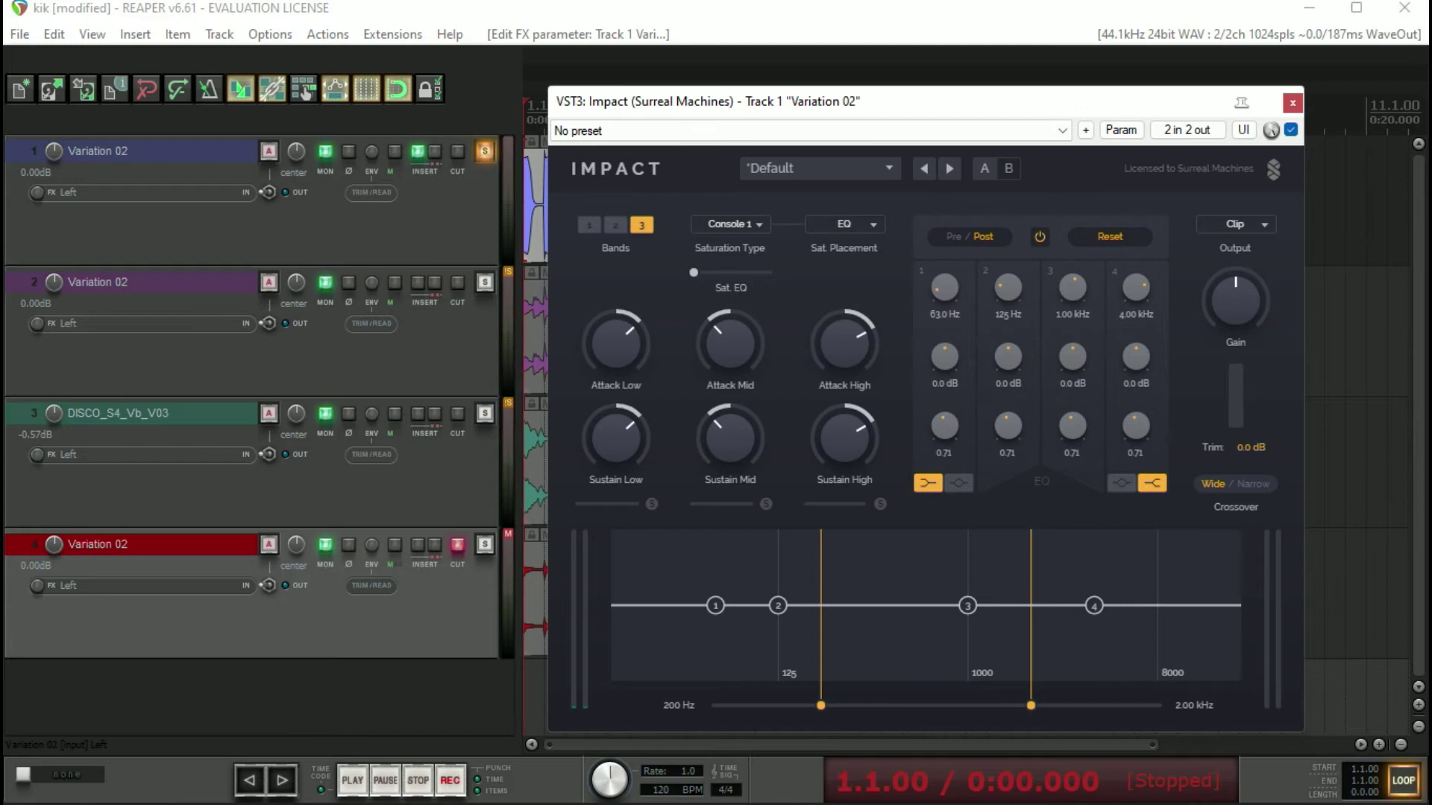
Audition Attack High at up to +11.4 dB during playback and bring it back to a more moderate boost
mouse_move(844, 439)
mouse_move(844, 343)
key(space)
scroll(844, 343, up, 8)
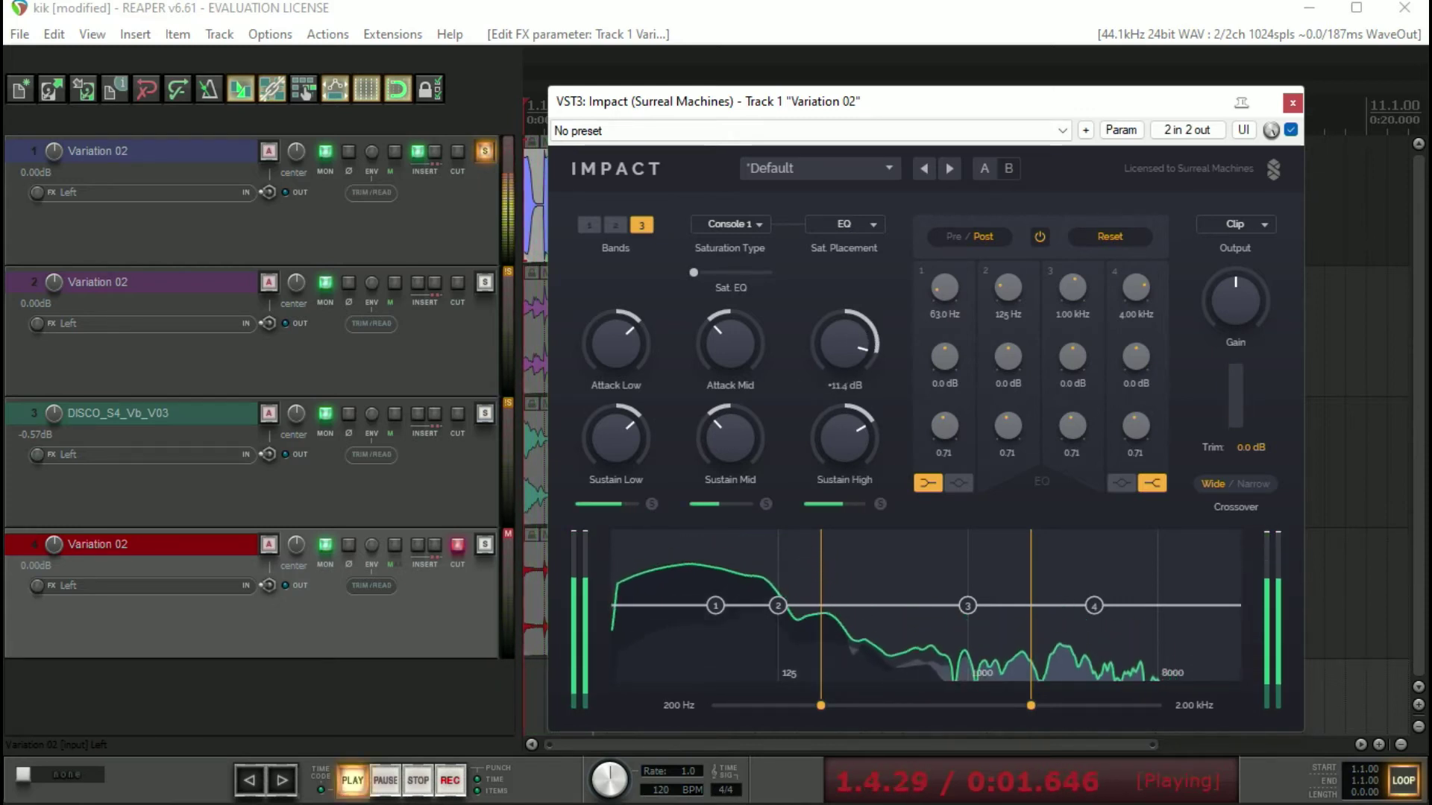
scroll(844, 343, down, 7)
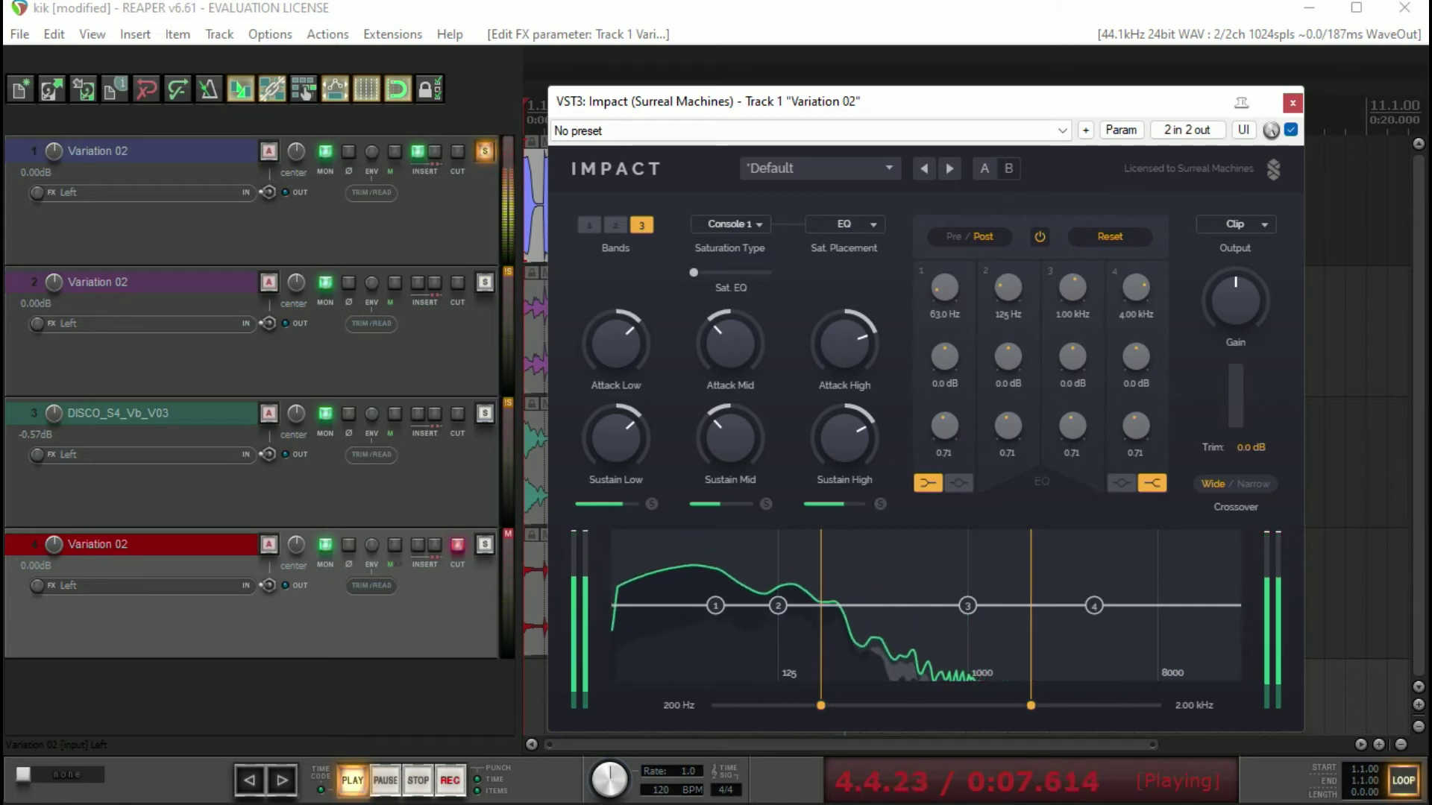
mouse_move(615, 343)
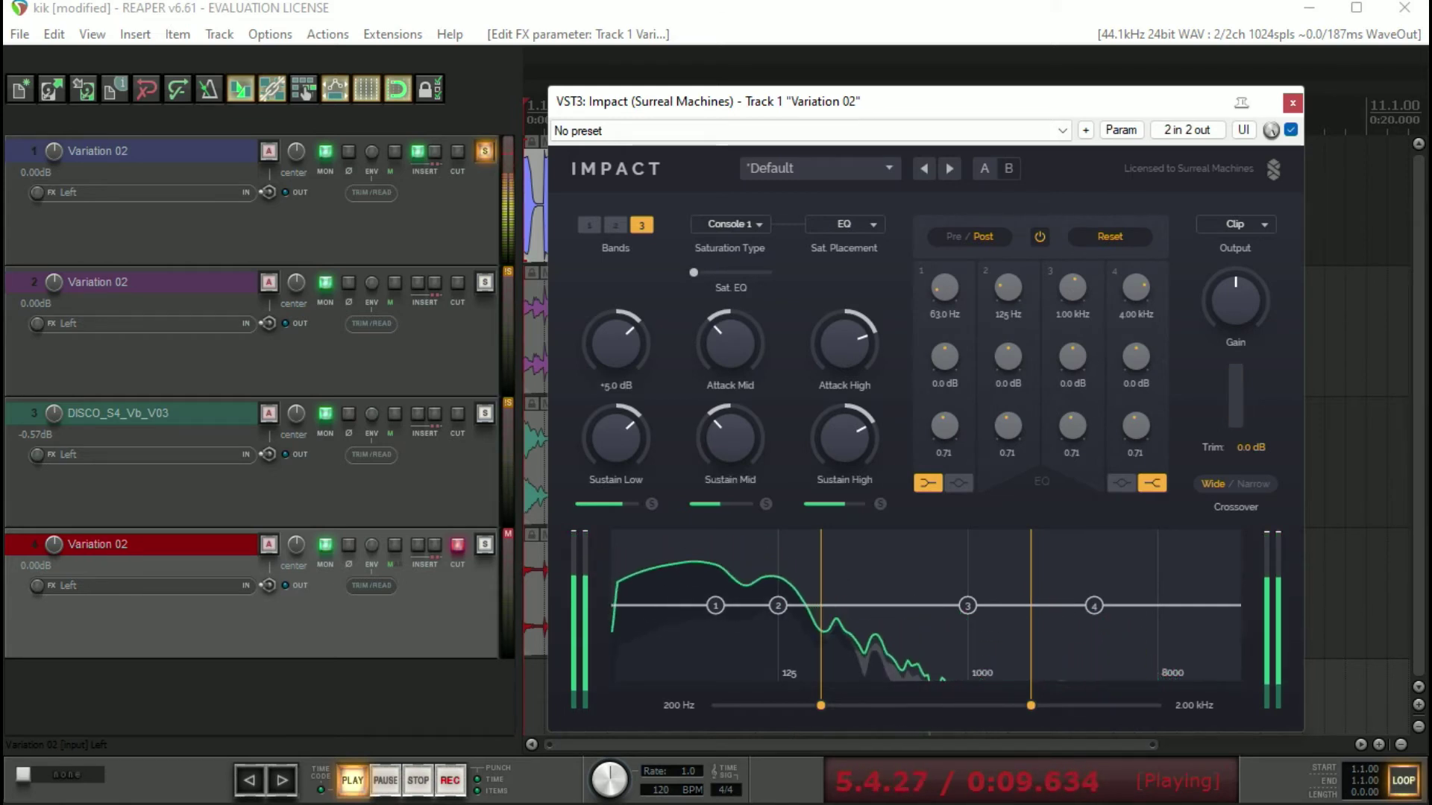
mouse_move(616, 438)
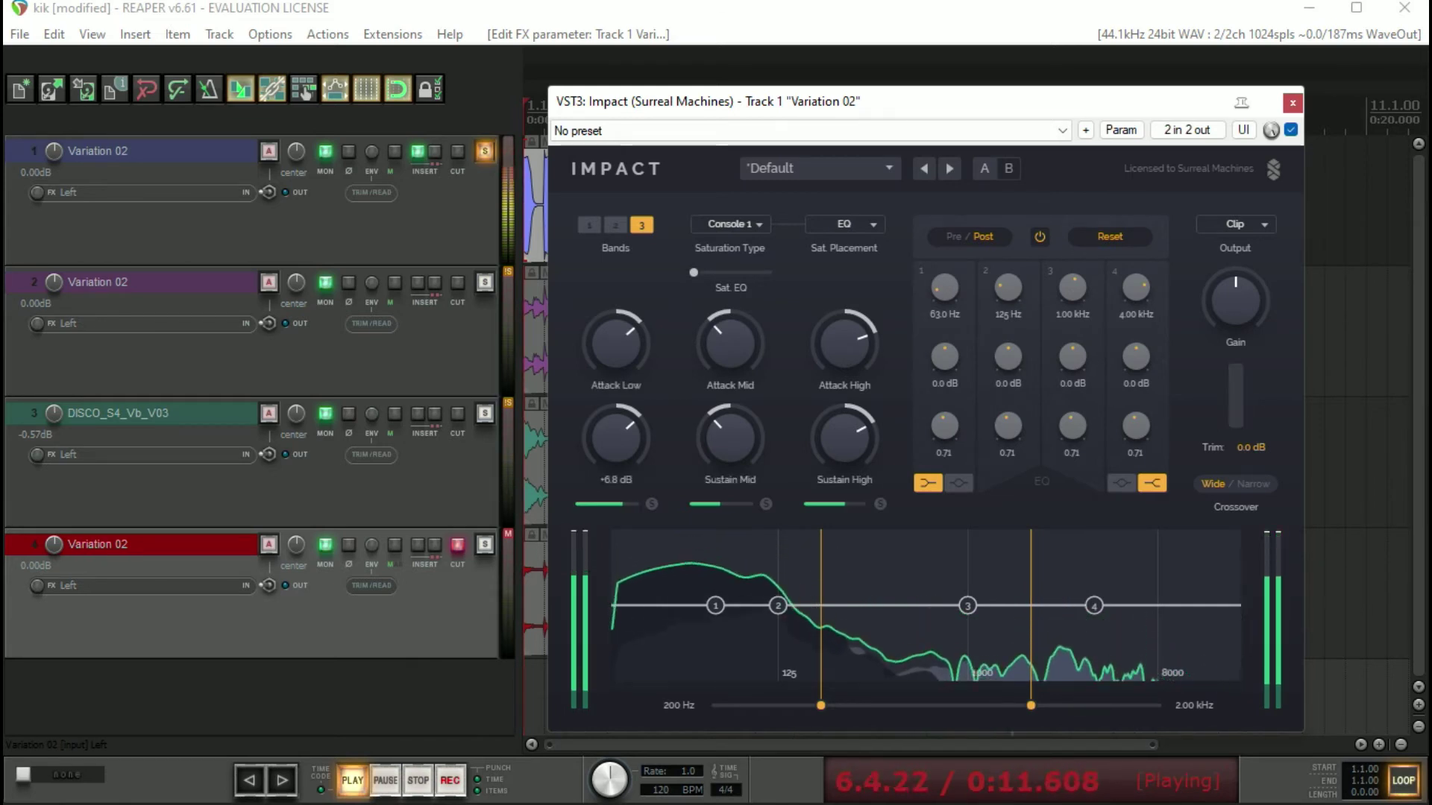
mouse_move(730, 437)
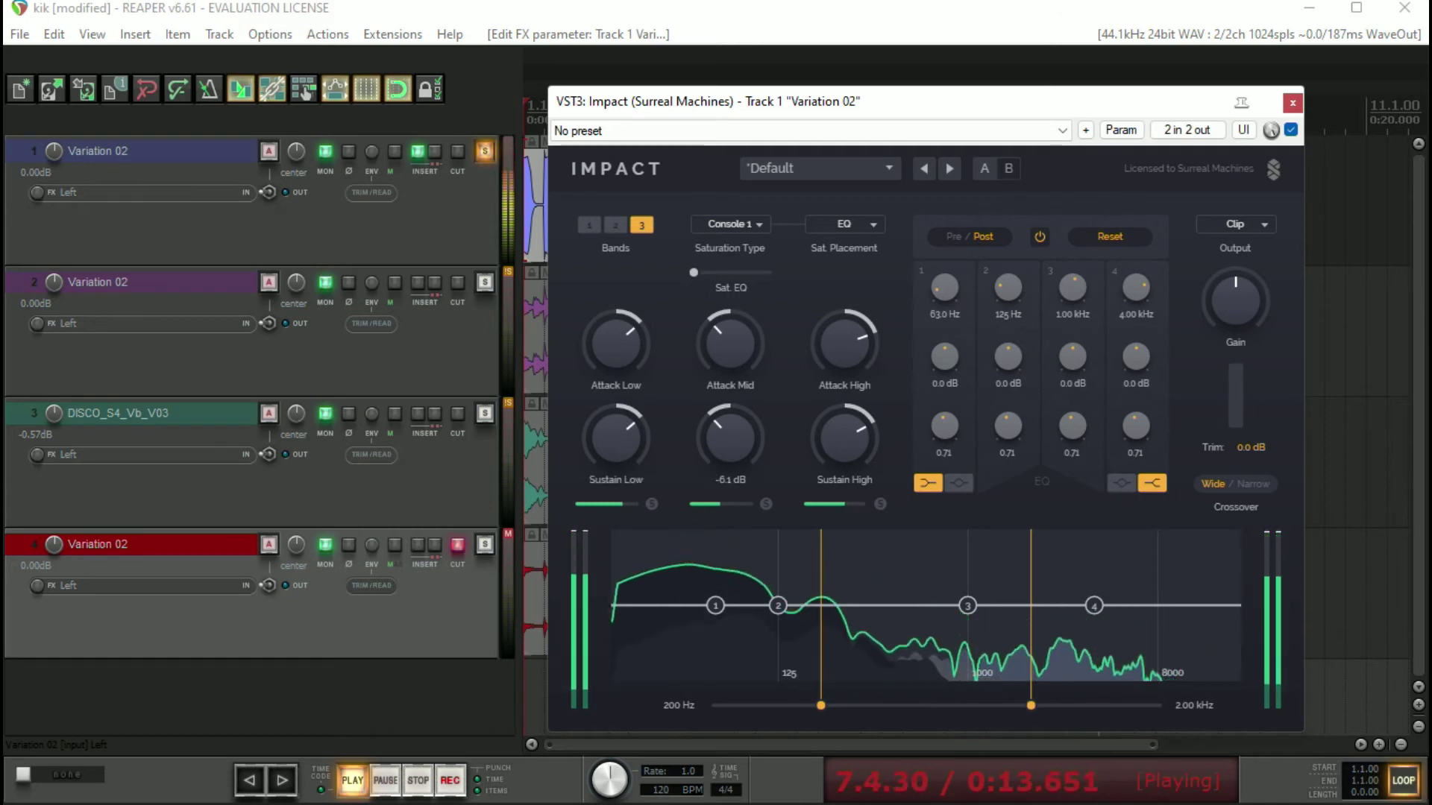
key(space)
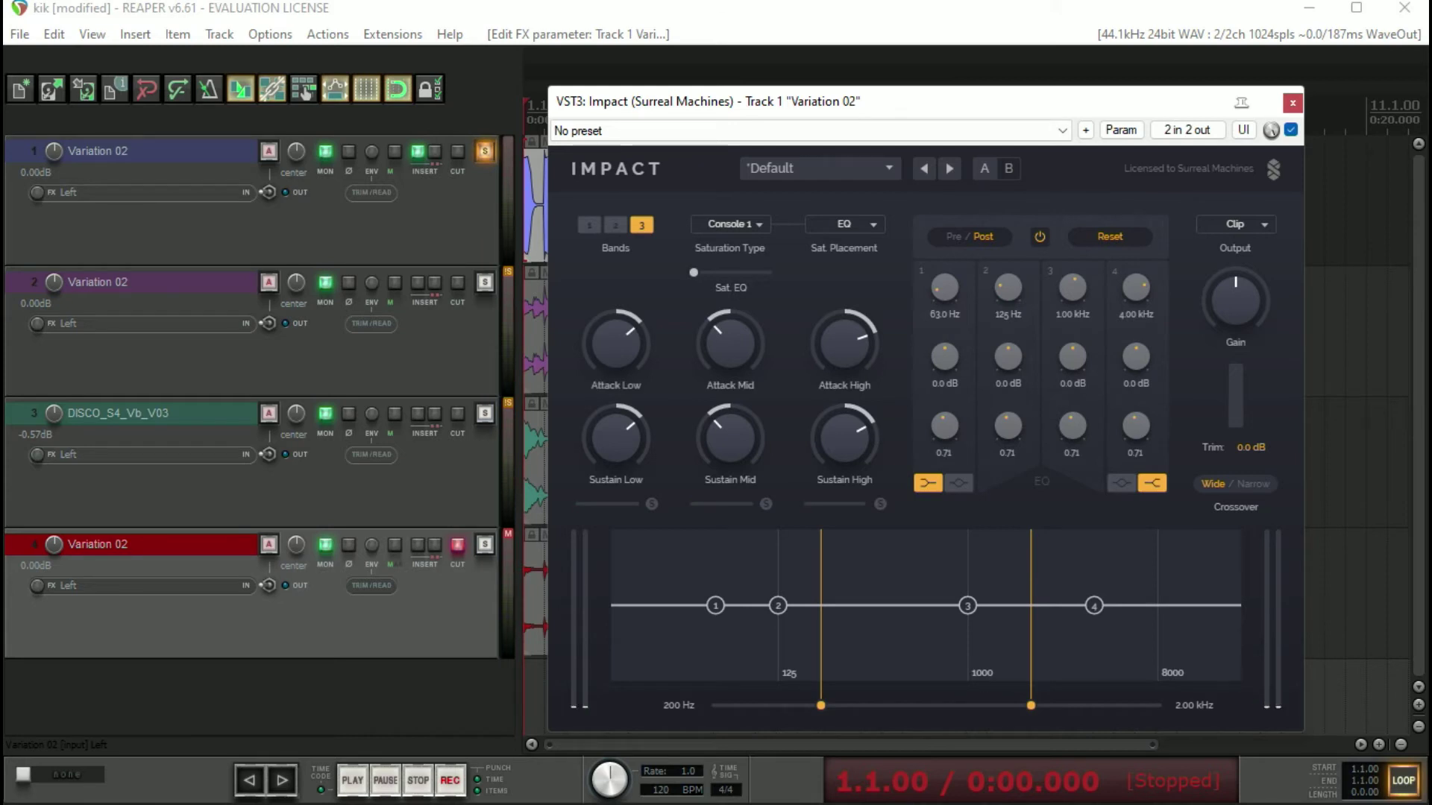
Add the DISCO_S4_Vb_V03 track and the second track to the solo
mouse_move(730, 343)
click(485, 413)
click(484, 282)
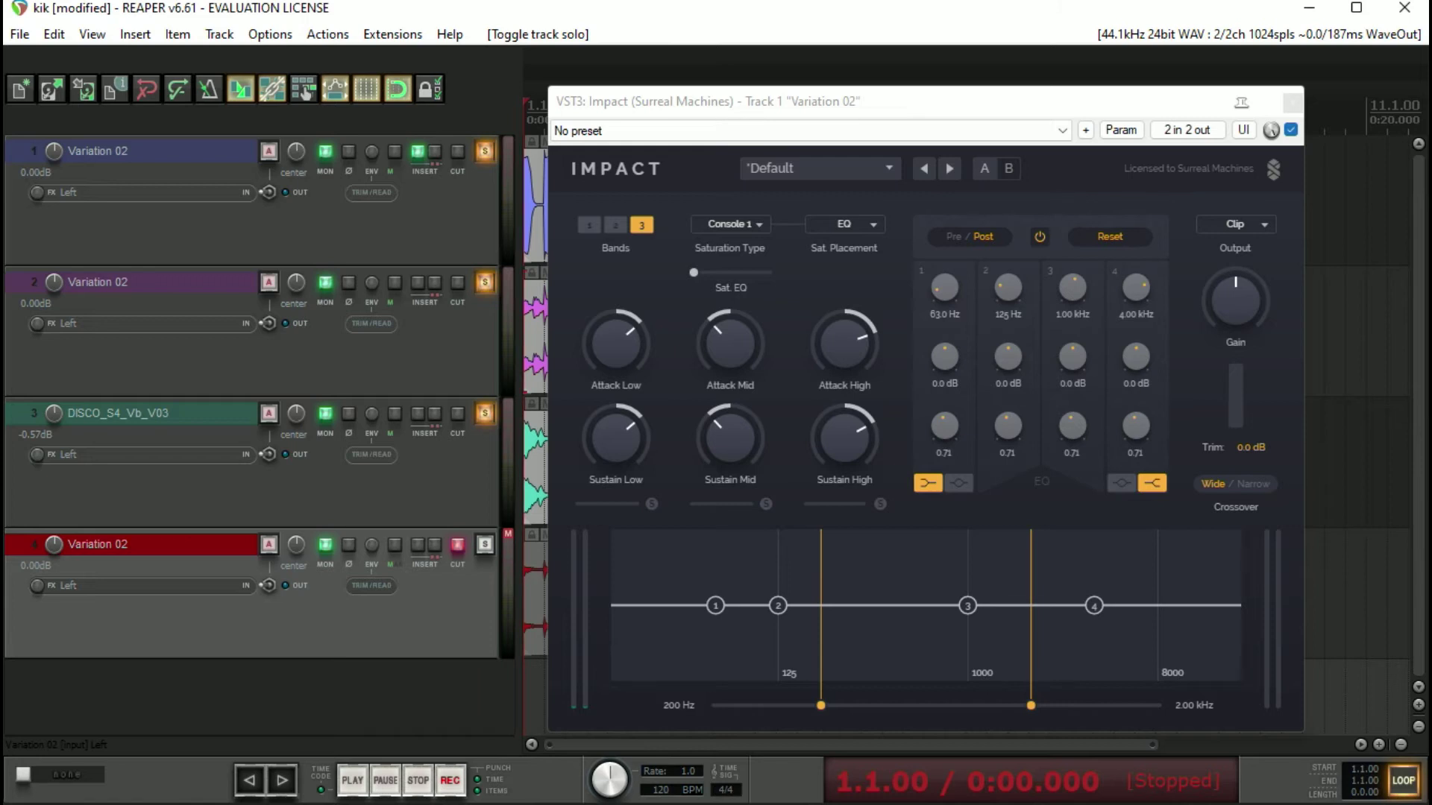
Play the three soloed tracks starting with Impact bypassed, toggling its bypass to compare the processed and unprocessed kick
key(b)
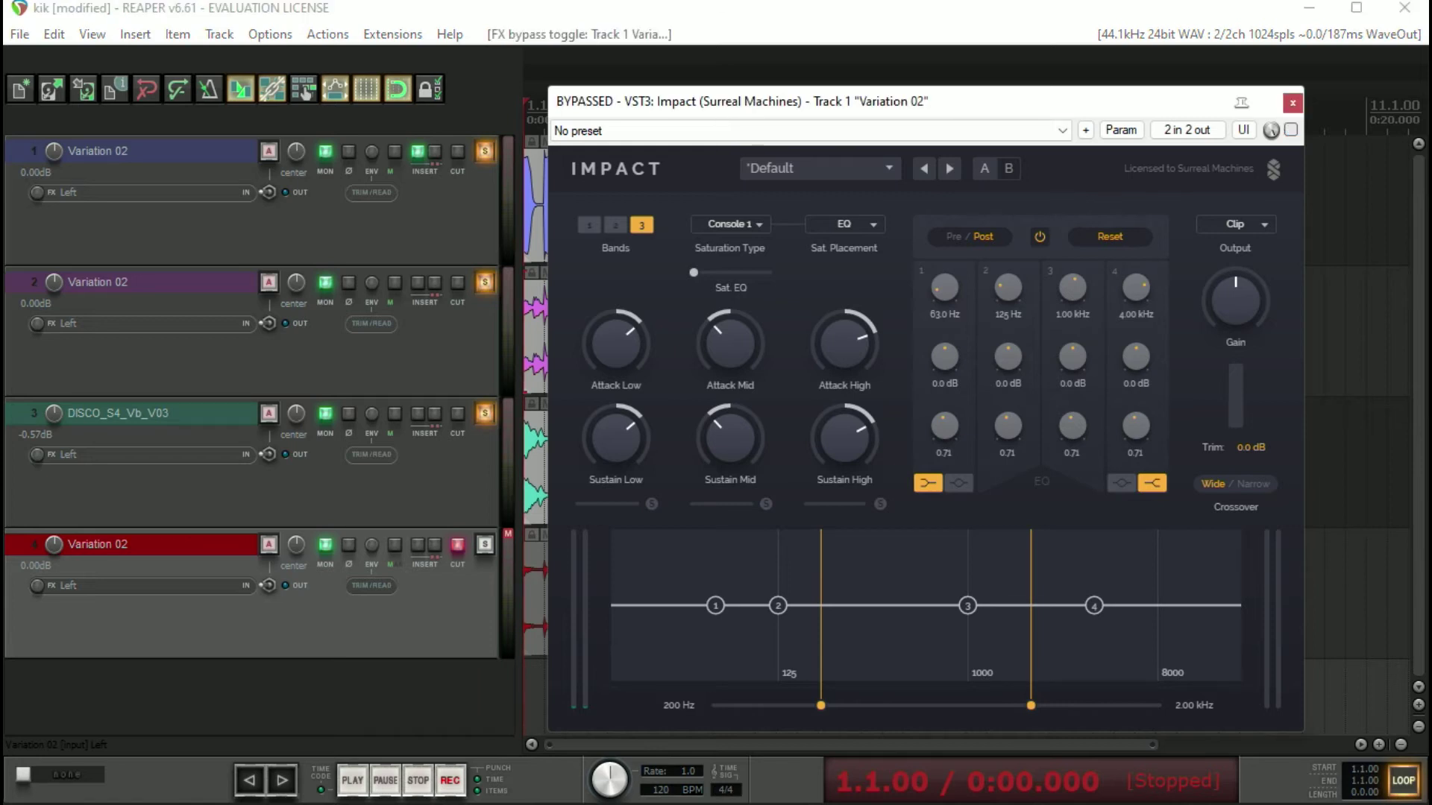
key(space)
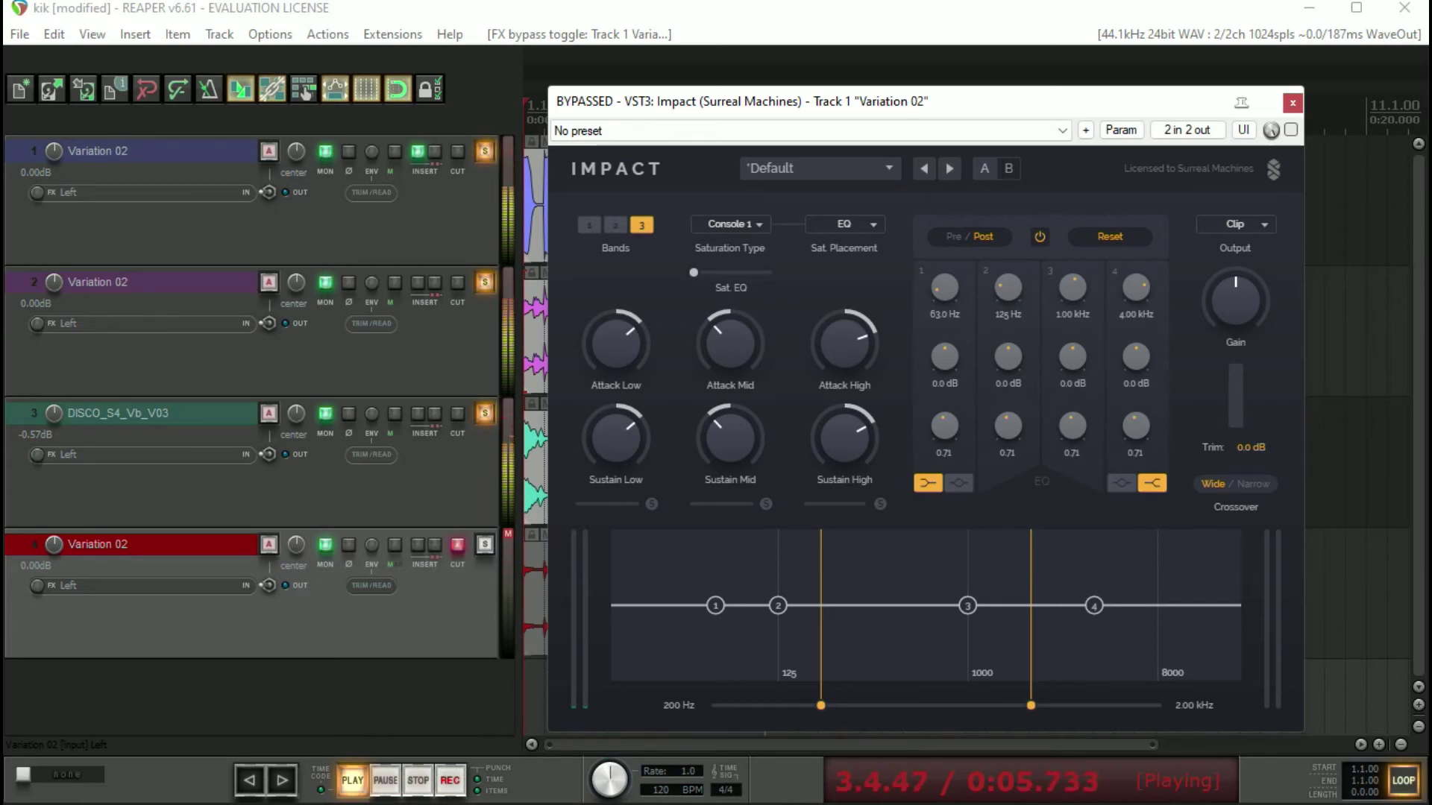
key(b)
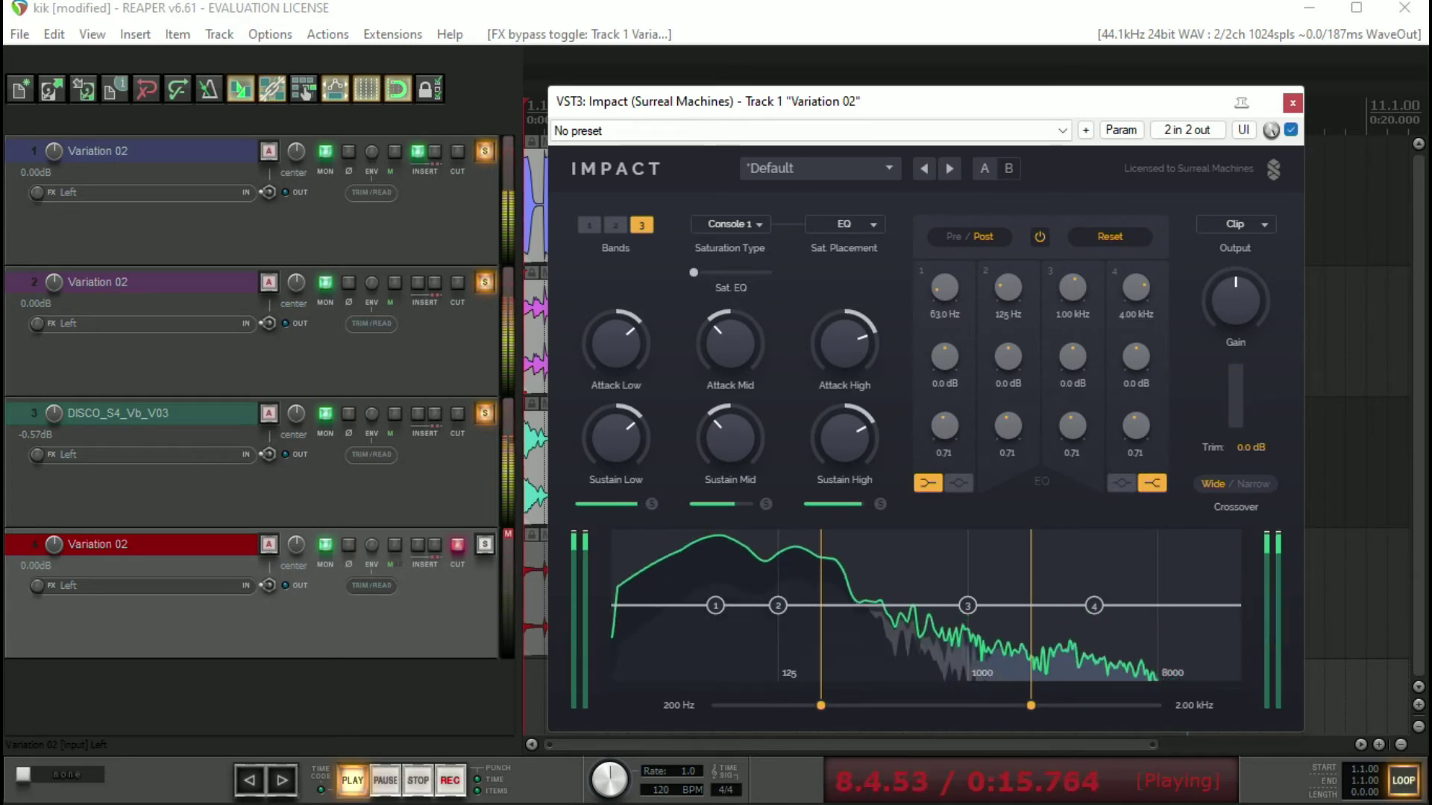
key(b)
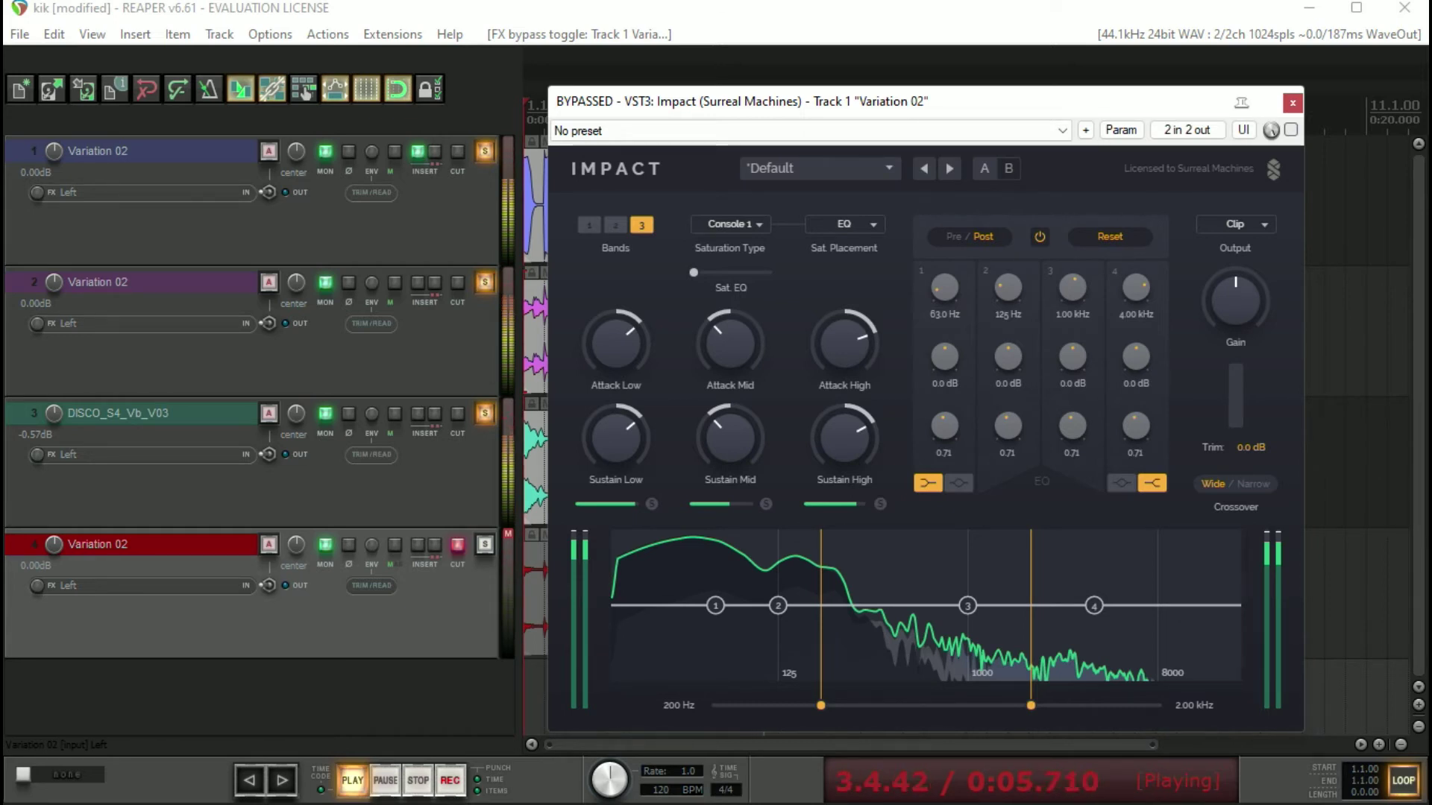
key(b)
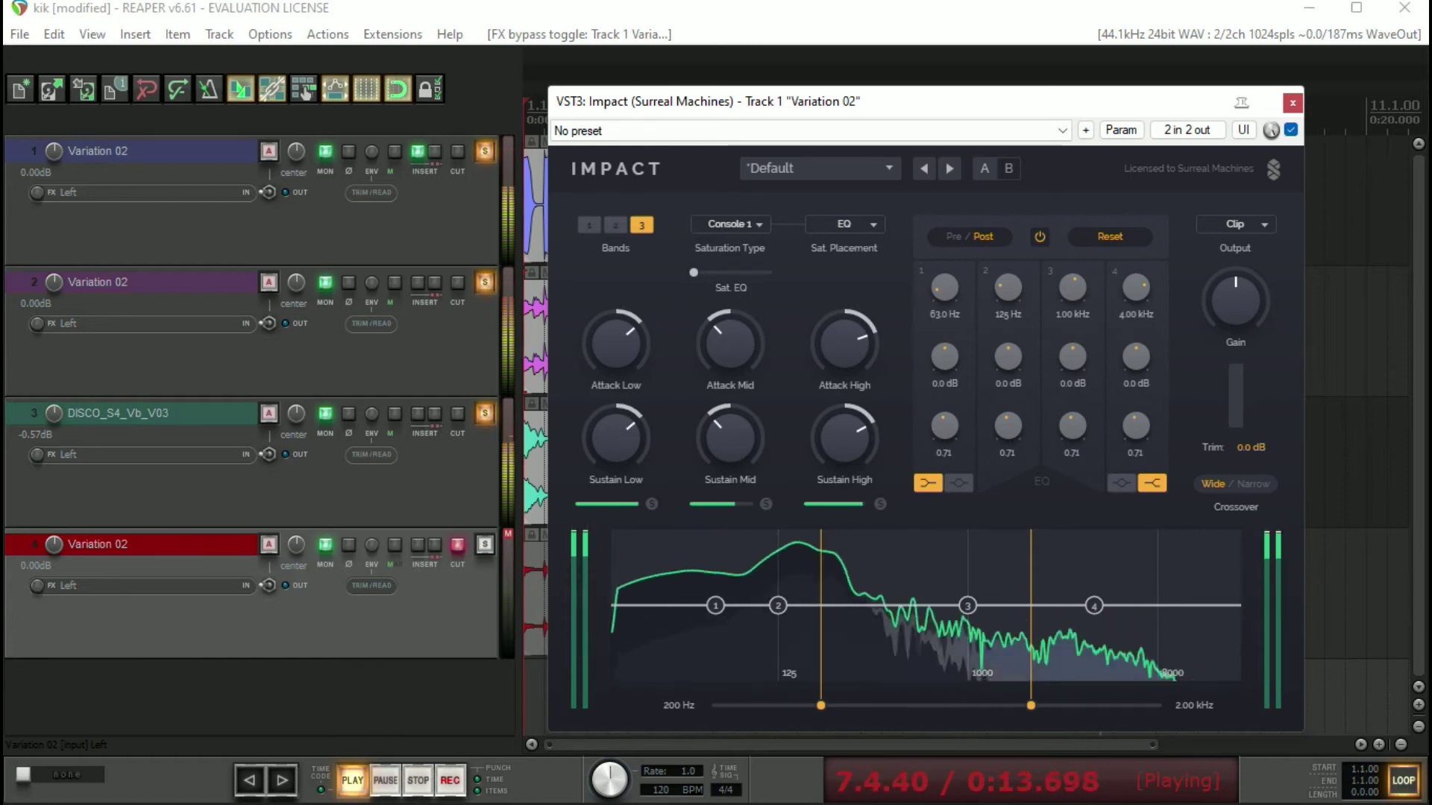
key(space)
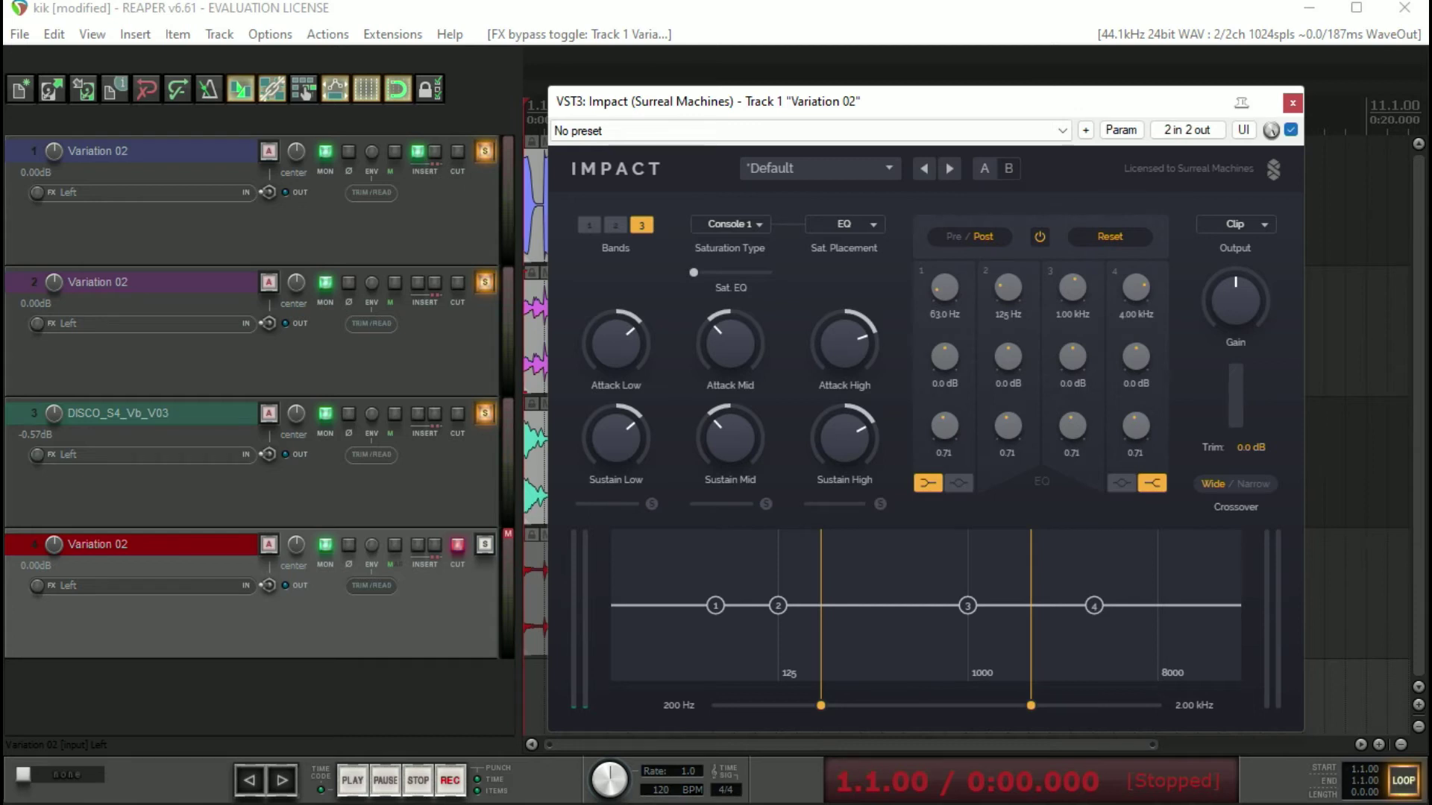
Replay the three soloed tracks from the start, once with Impact bypassed and once with it enabled
key(b)
key(space)
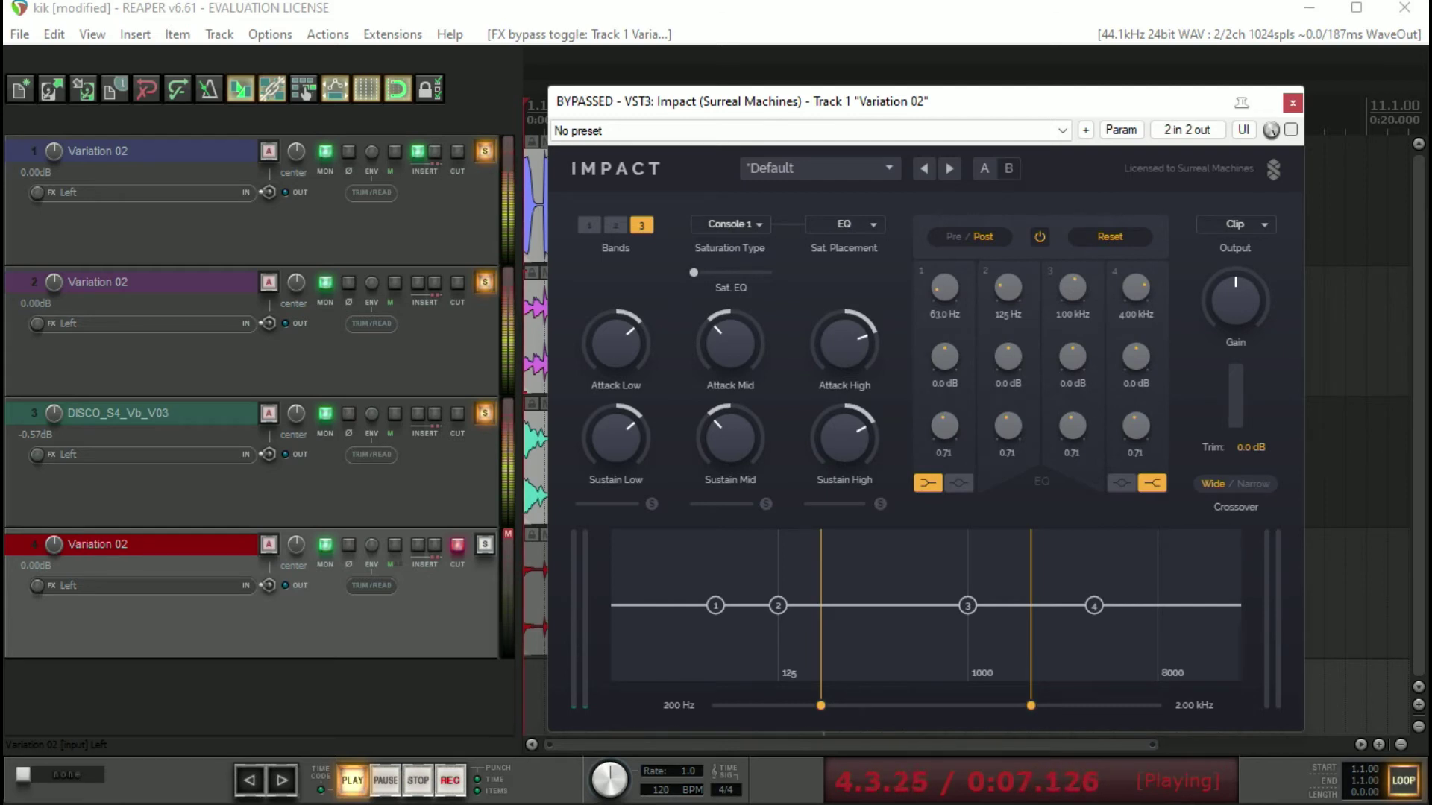
key(space)
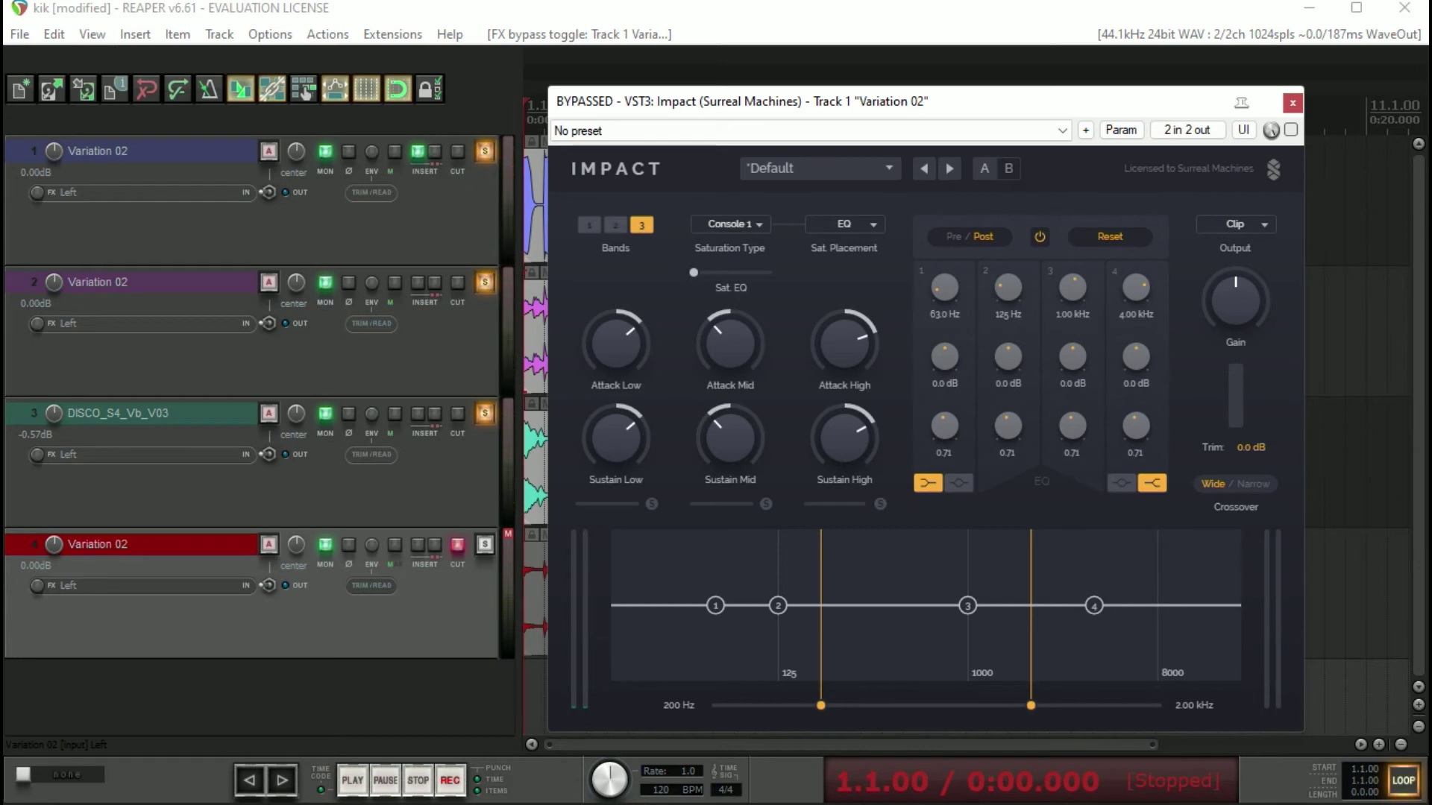
key(b)
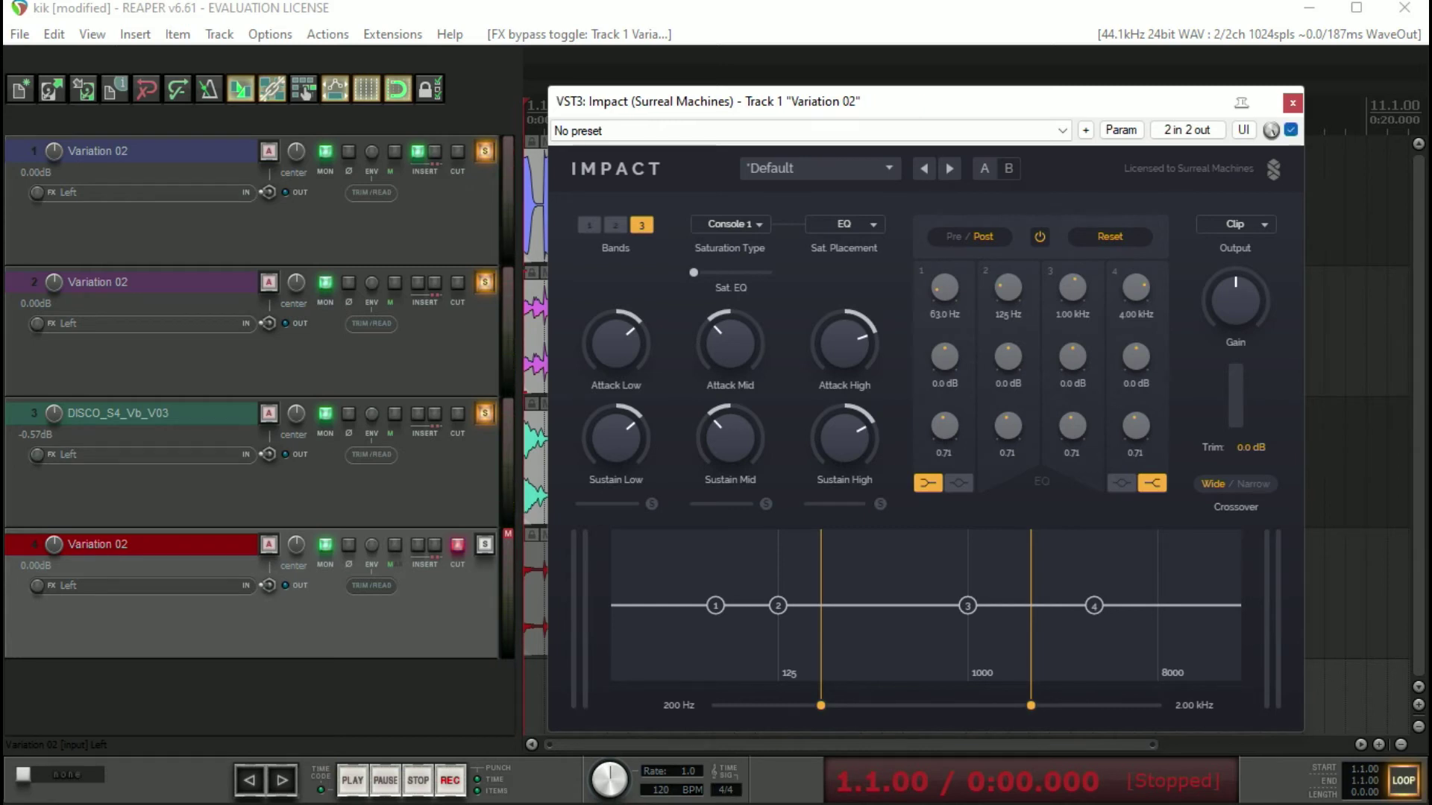
key(space)
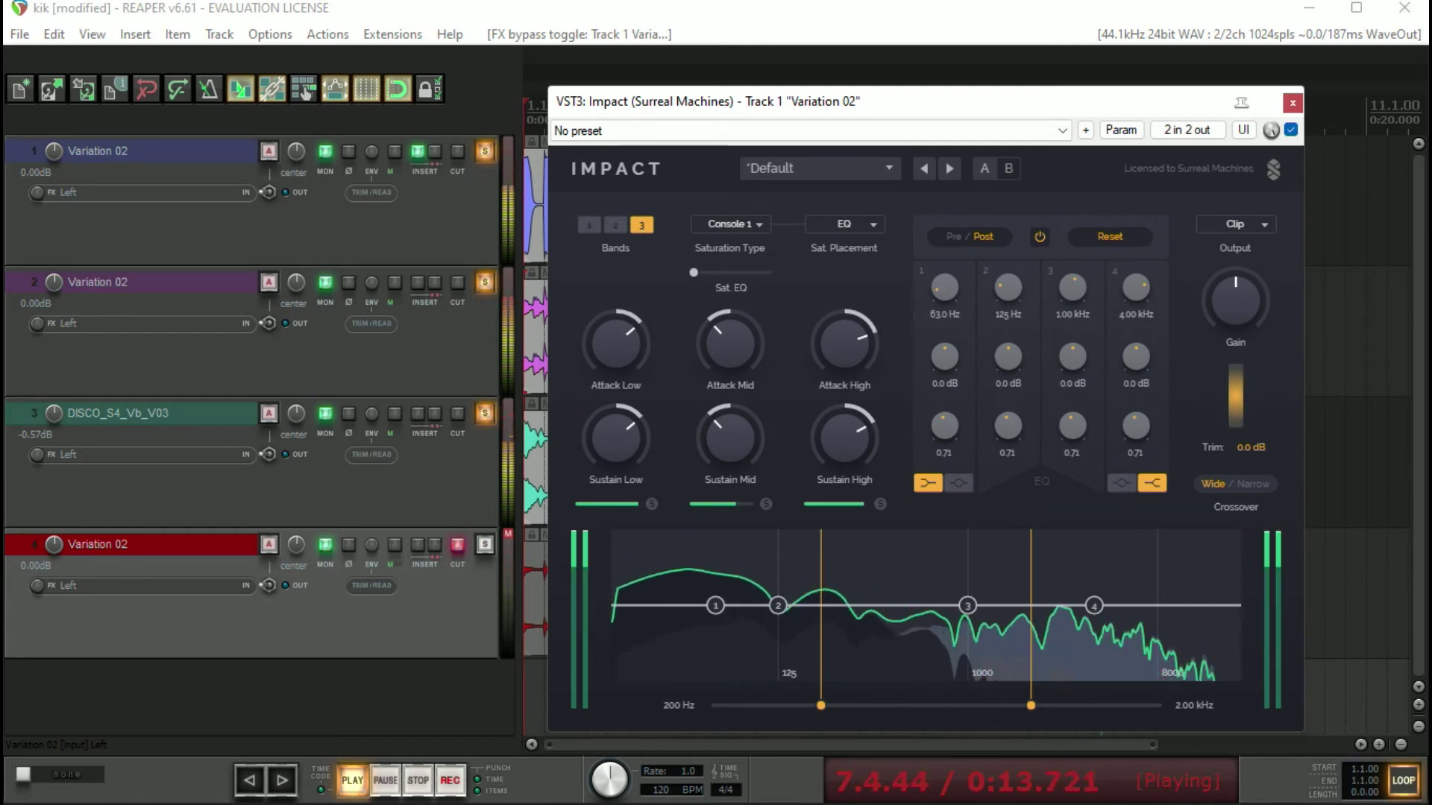
key(space)
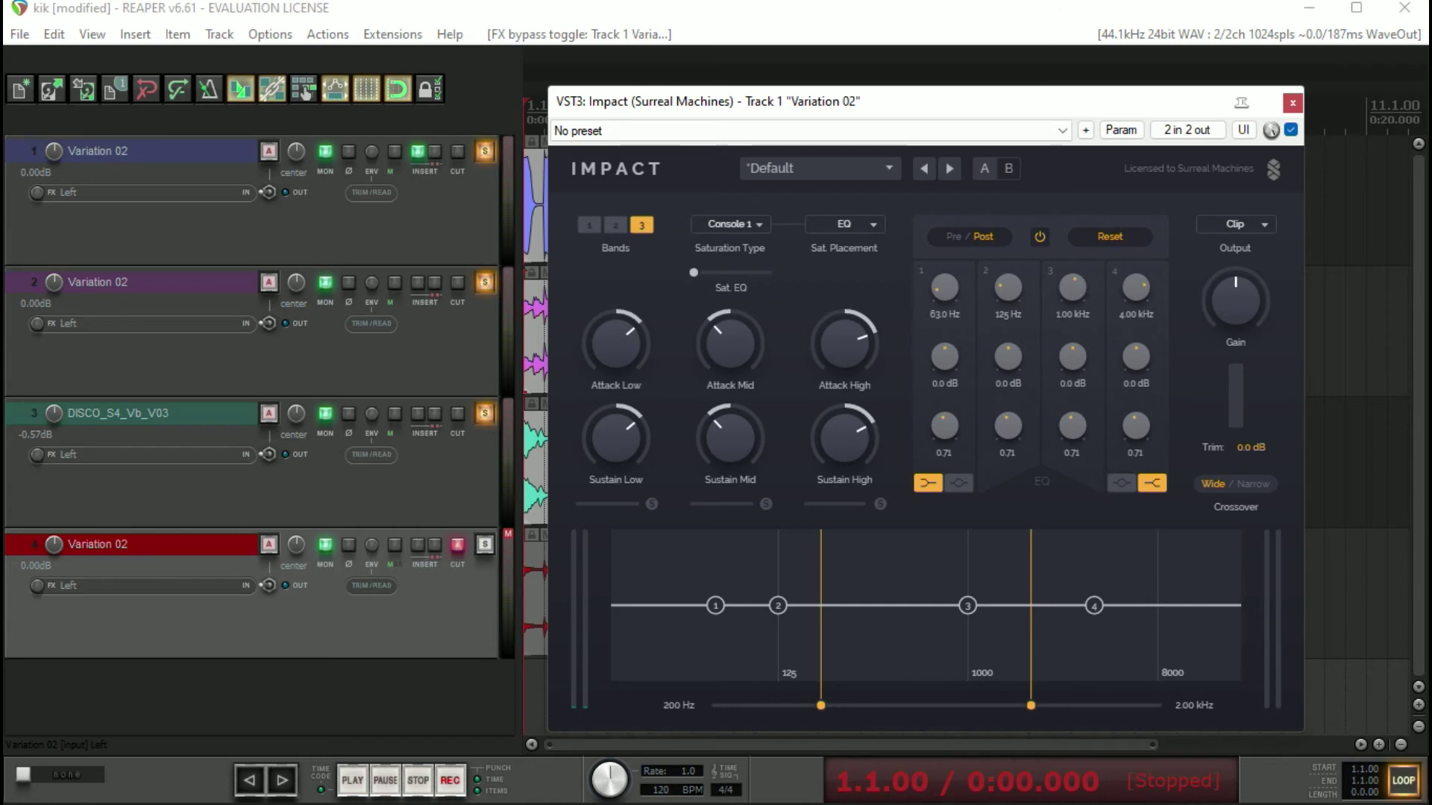
Raise Impact's Sat. EQ amount to roughly one third while the tracks play, and close the plugin window after stopping
key(space)
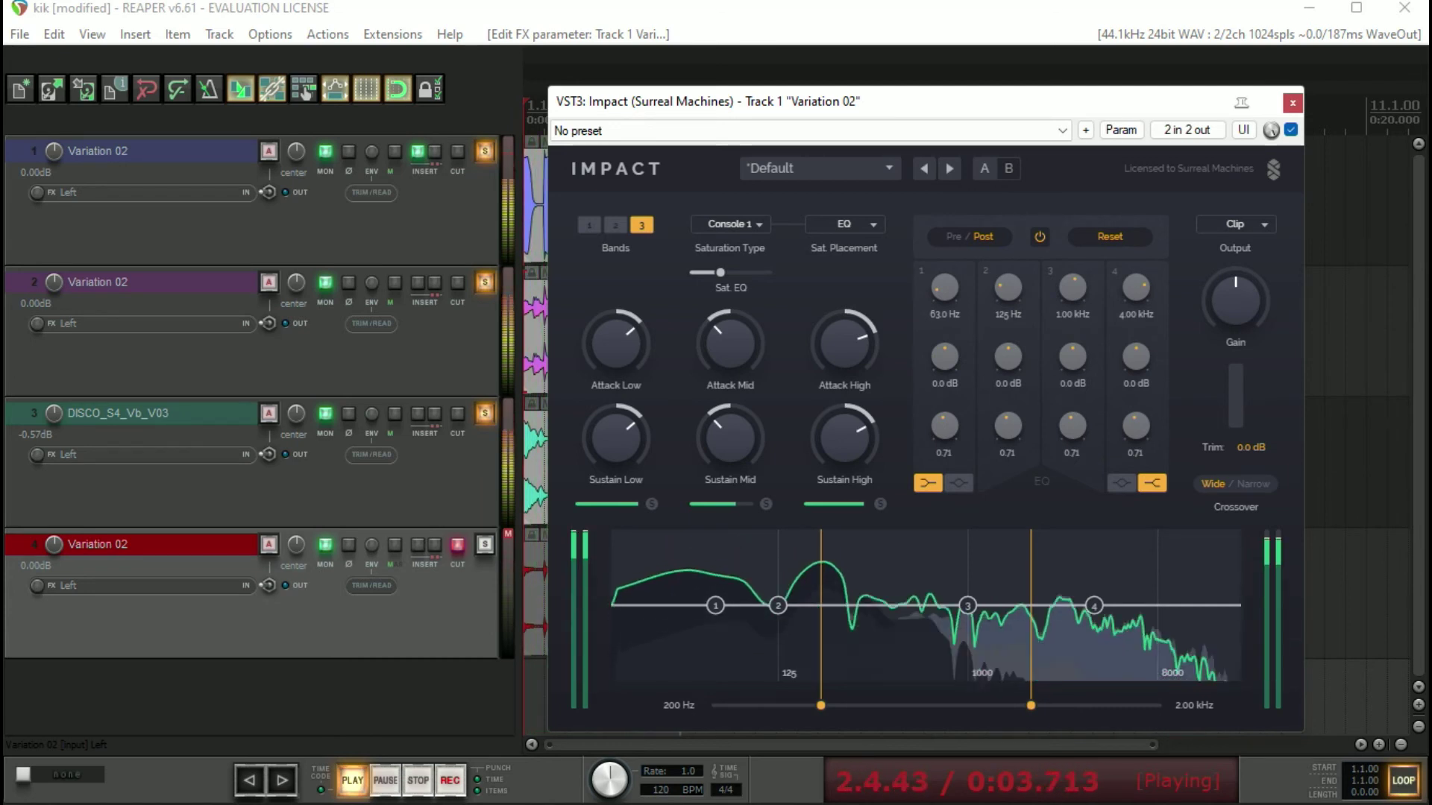
key(space)
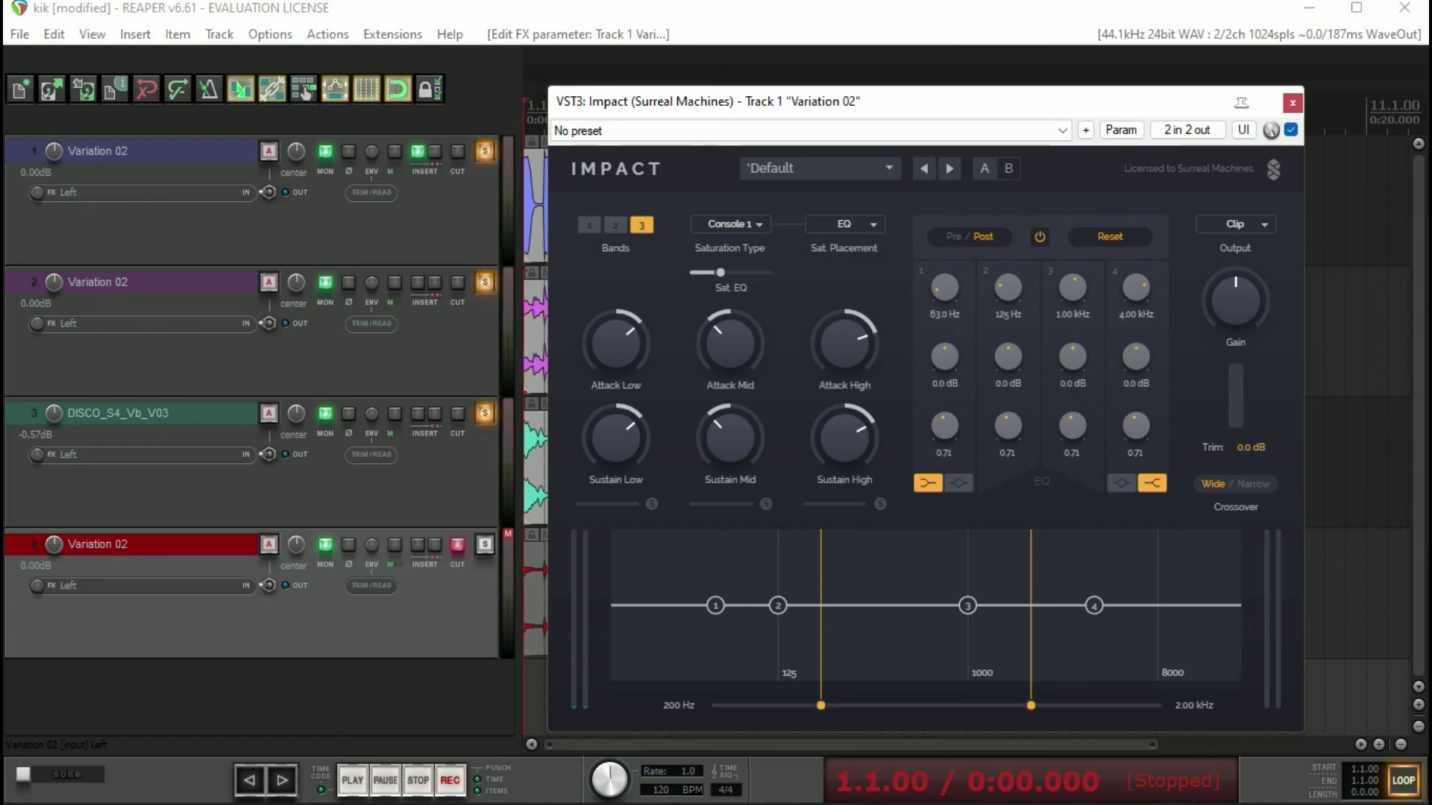
key(Escape)
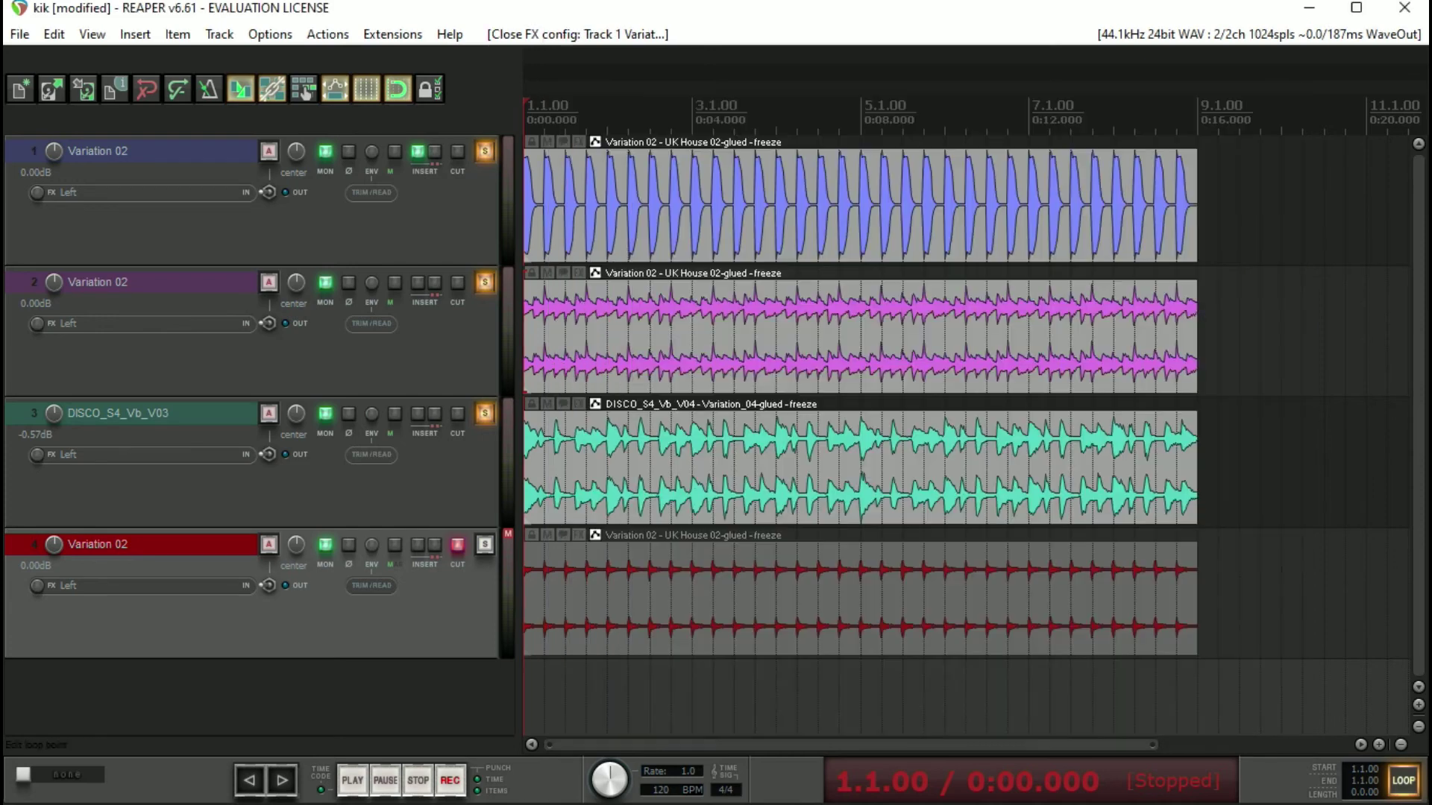
Remove the solo from the first three tracks
click(484, 413)
click(485, 282)
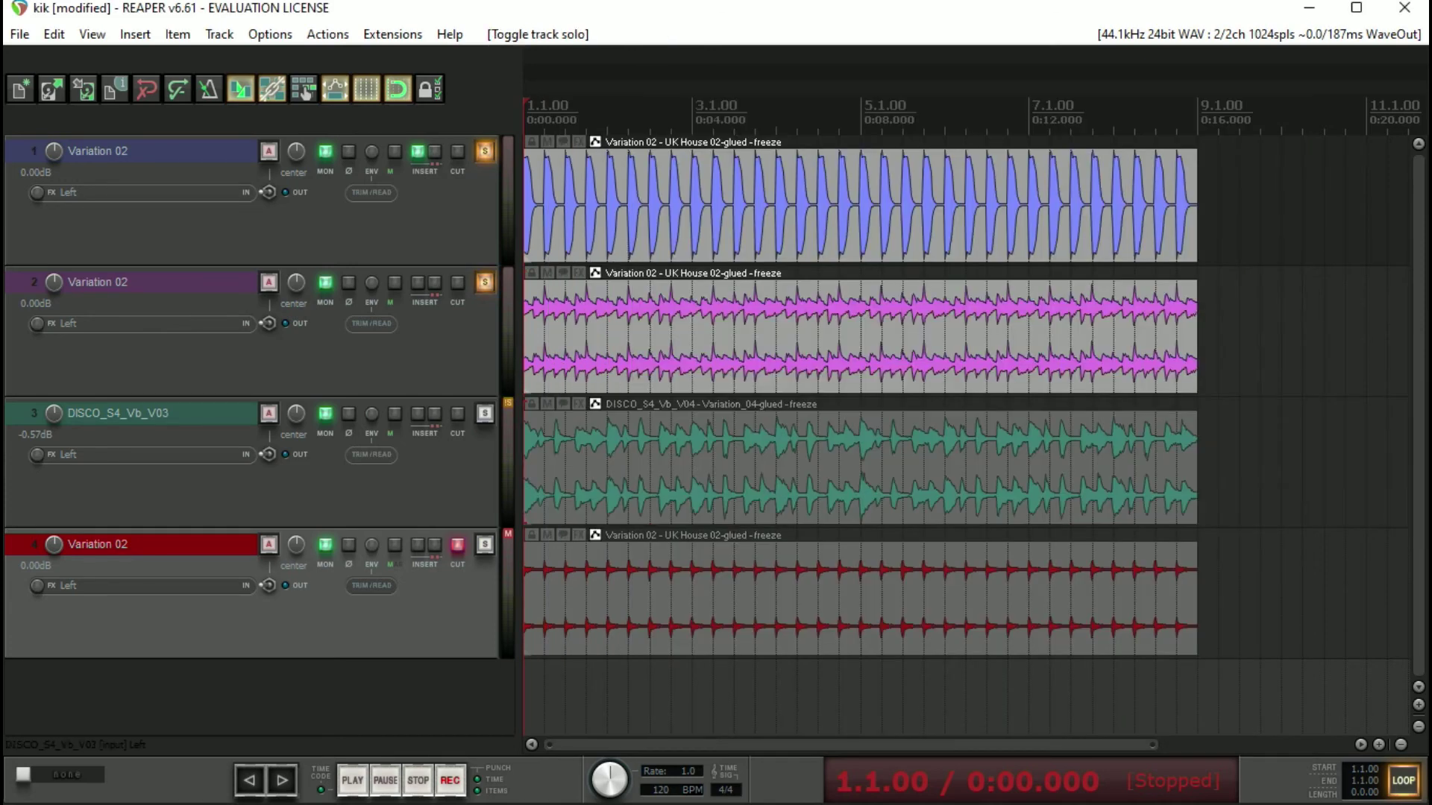
click(485, 151)
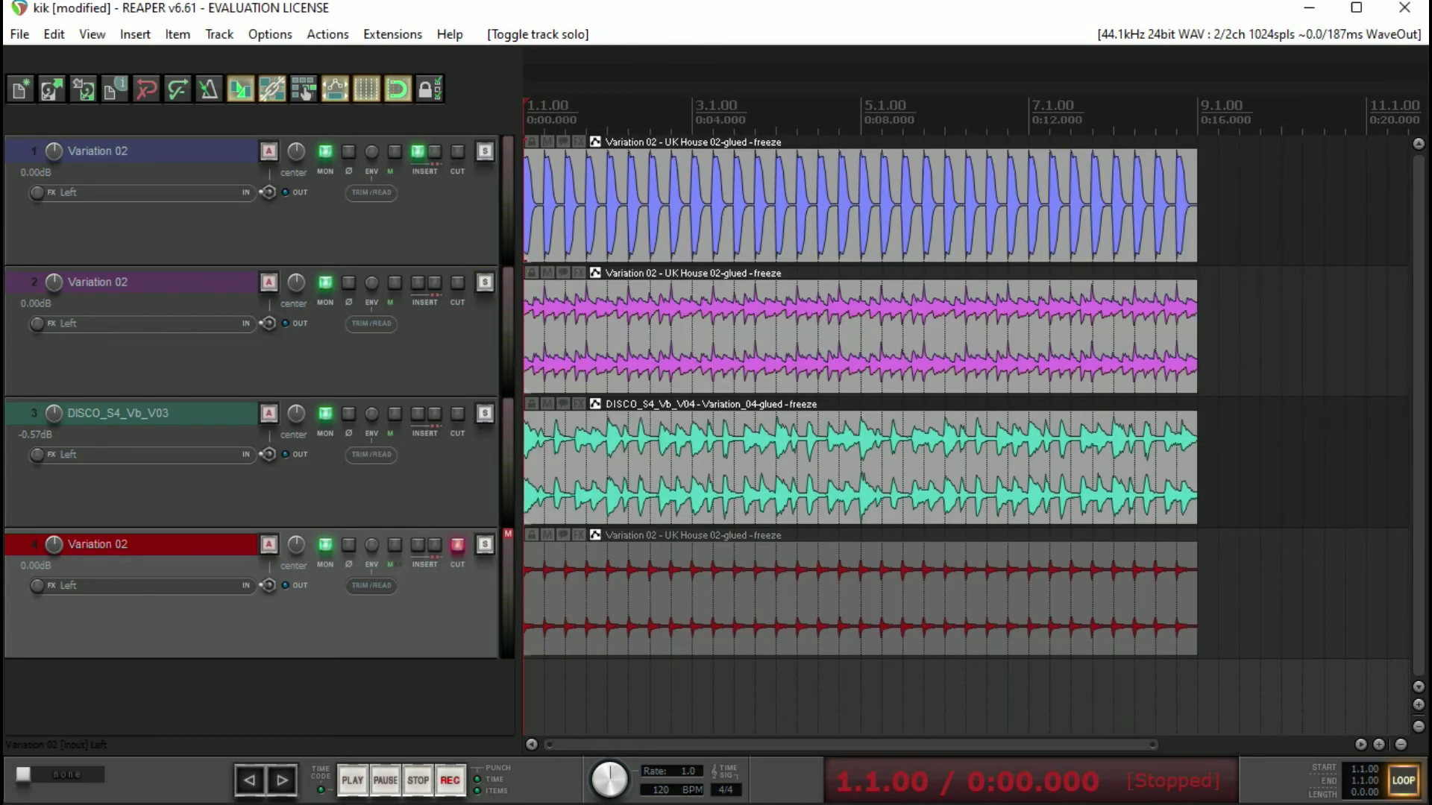
Solo and unmute the fourth track, and insert the Impact plugin on it
click(485, 545)
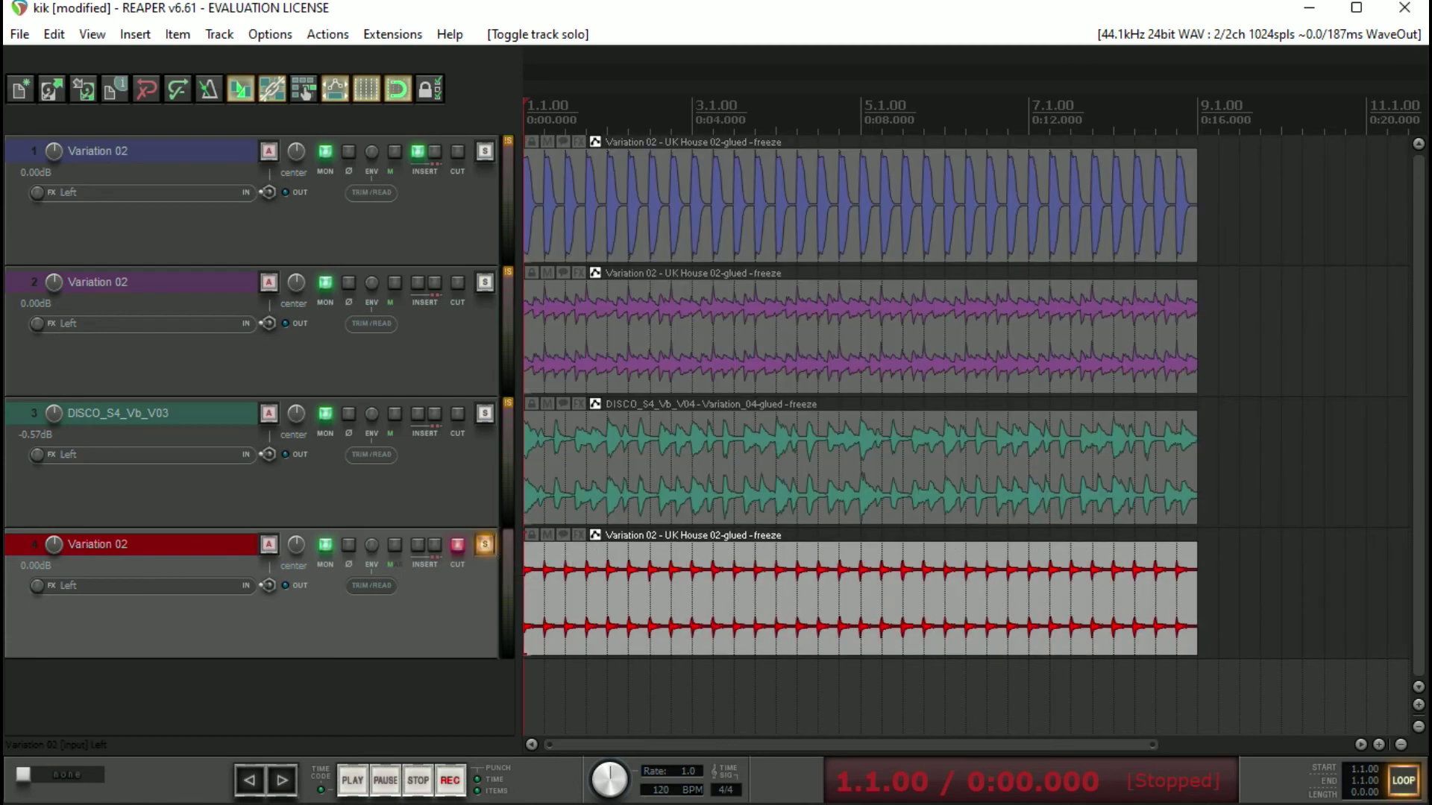
click(457, 545)
click(418, 545)
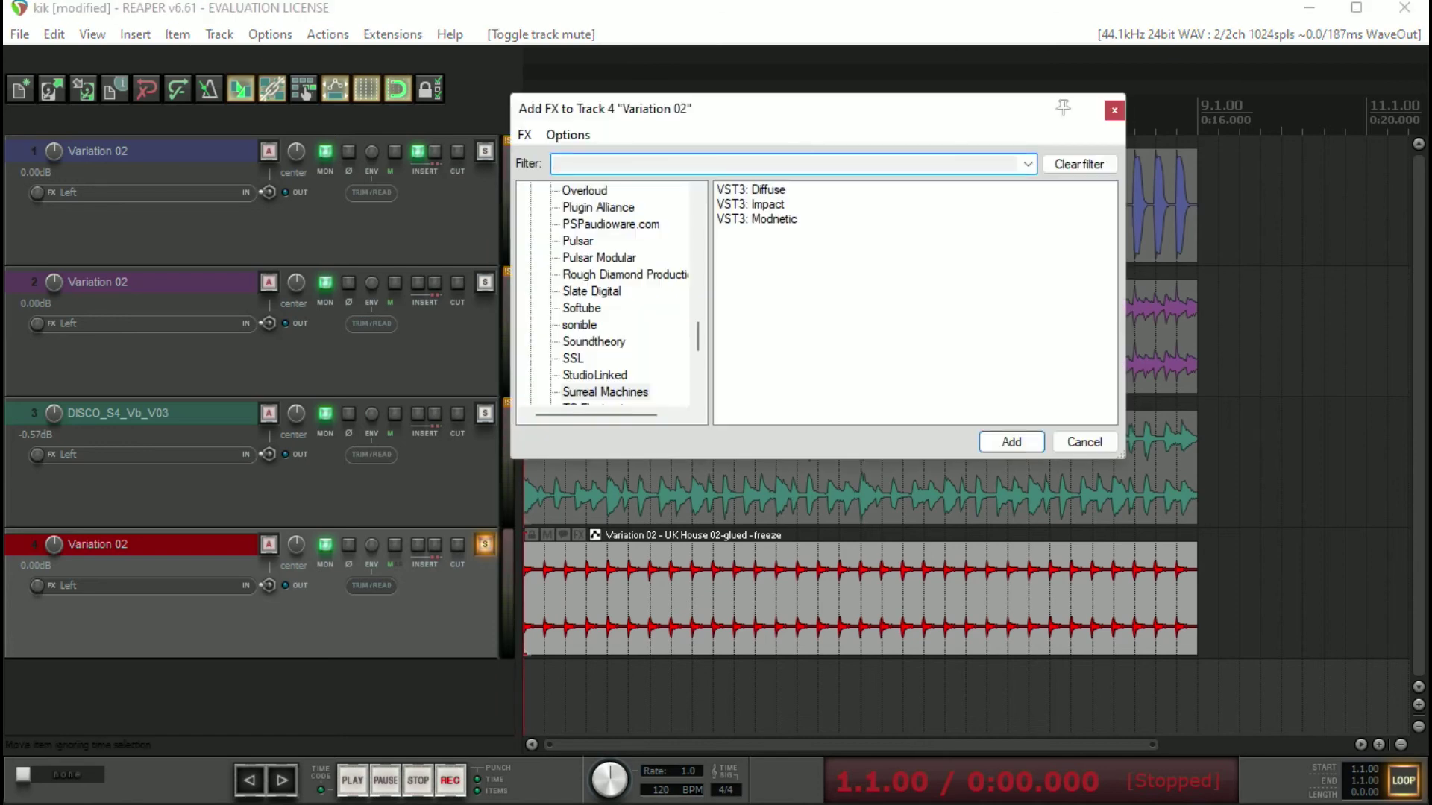
double_click(749, 204)
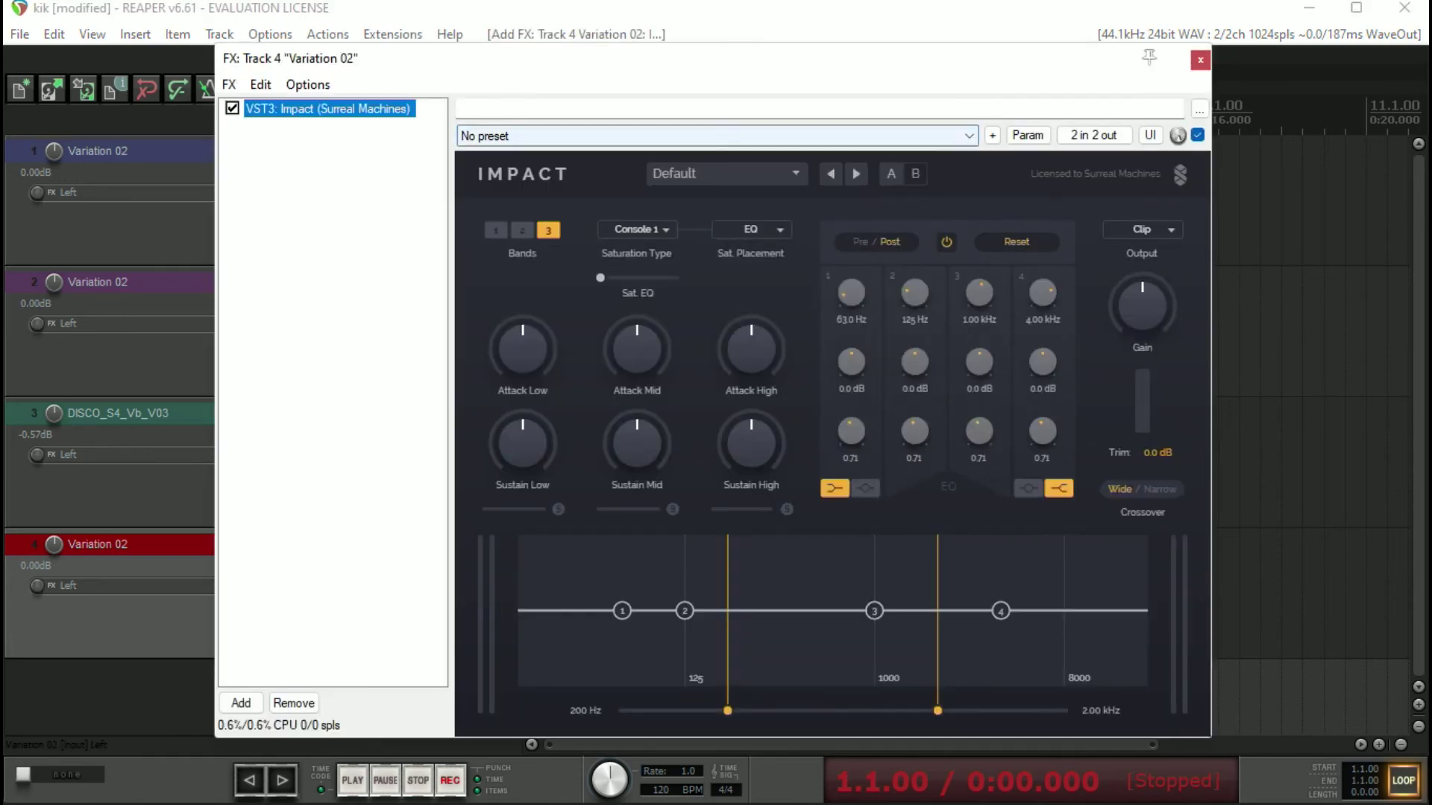
Load the user preset "Pjota Kik Acustic" in the fourth track's Impact plugin
click(716, 135)
key(Down)
key(Down)
key(Down)
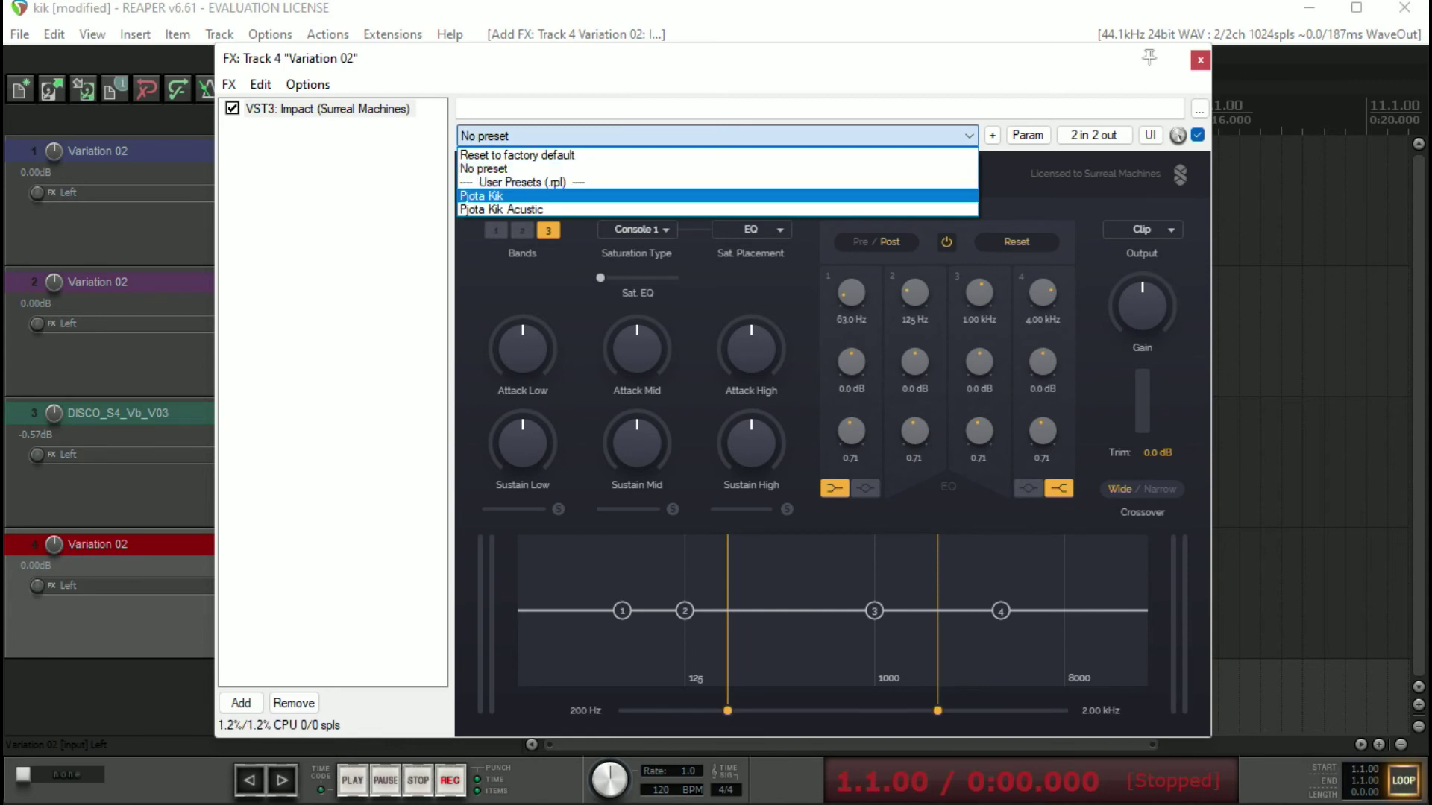
key(Return)
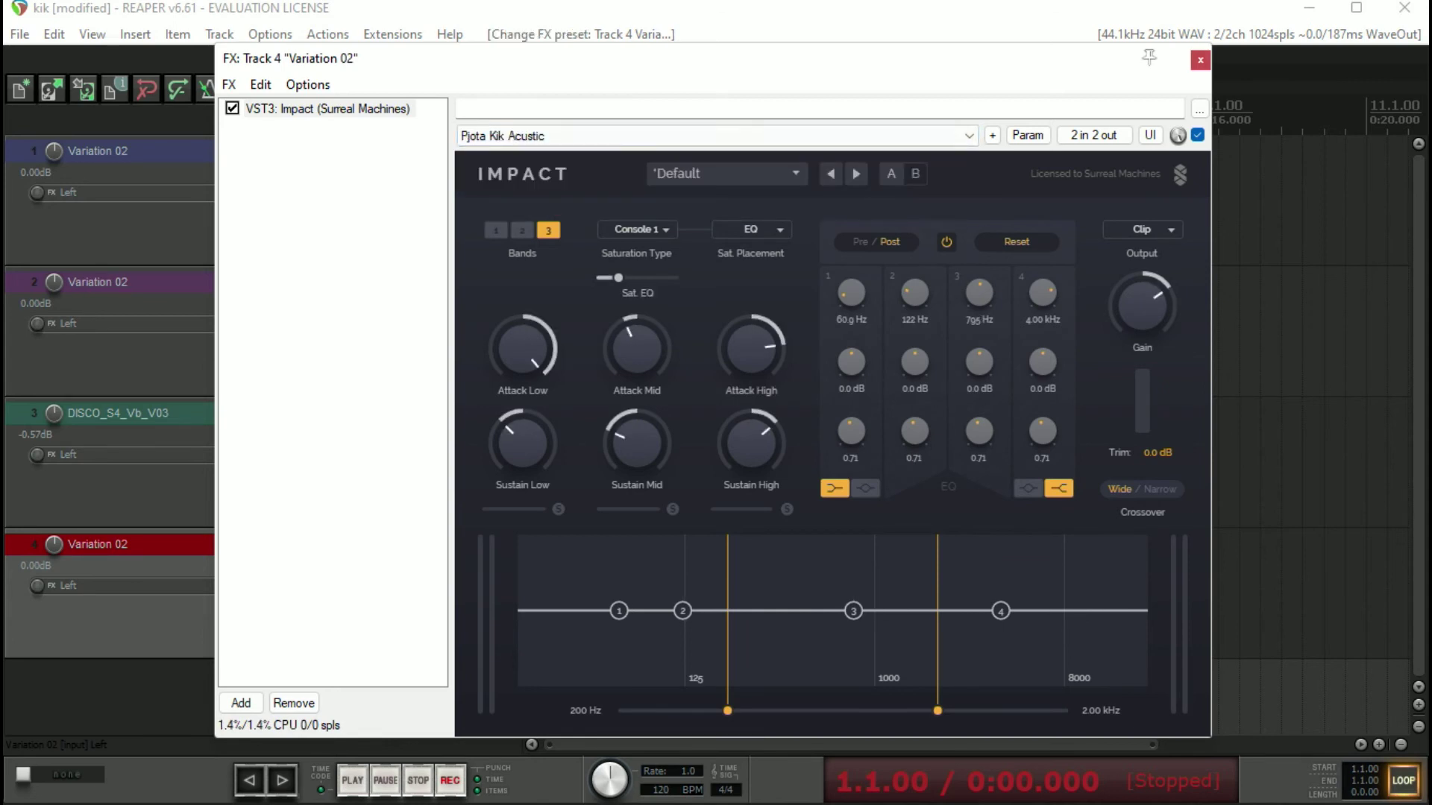
Float the fourth track's Impact plugin in its own window, close the effect chain, and place the window clear of the track controls
double_click(328, 108)
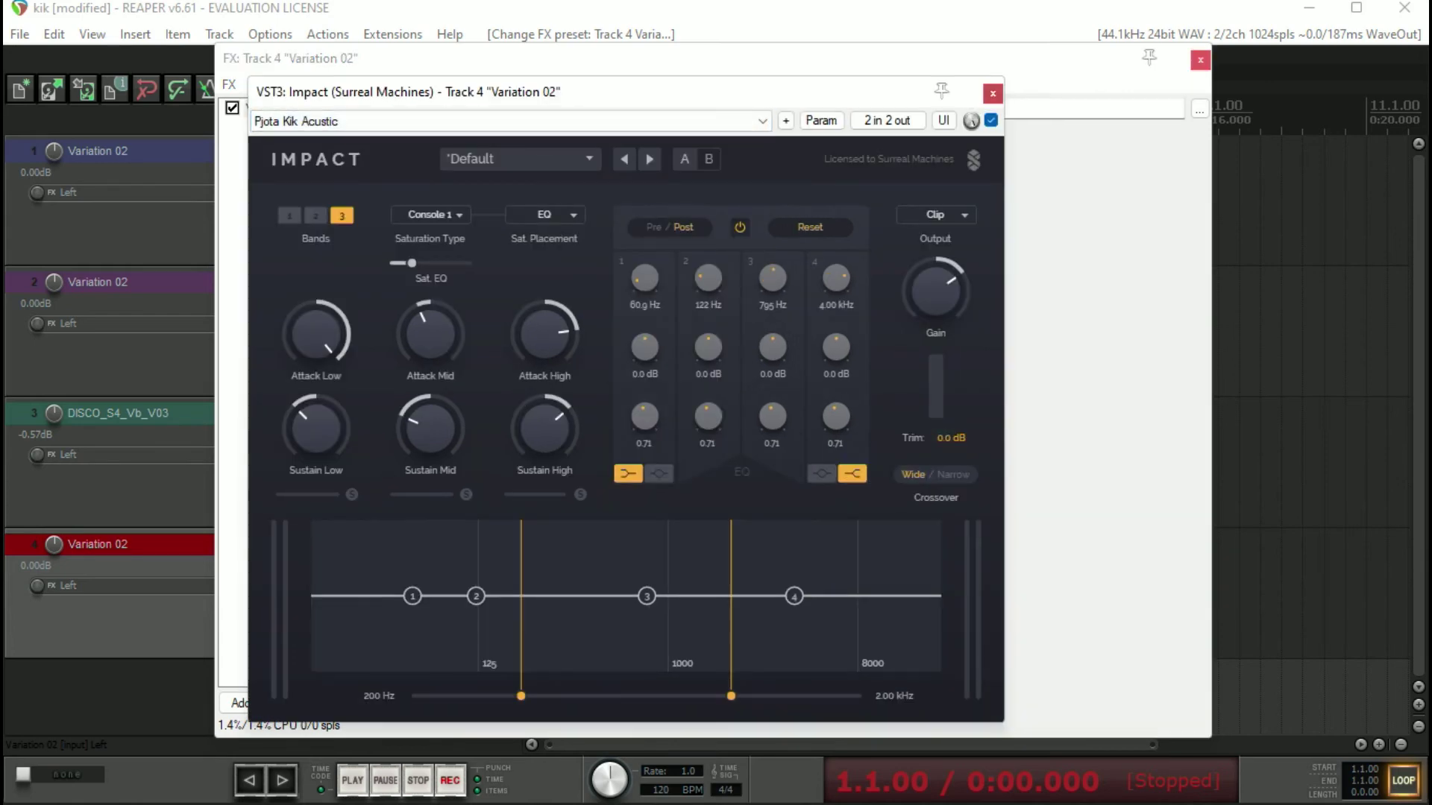
click(1200, 59)
drag(883, 91, 1182, 75)
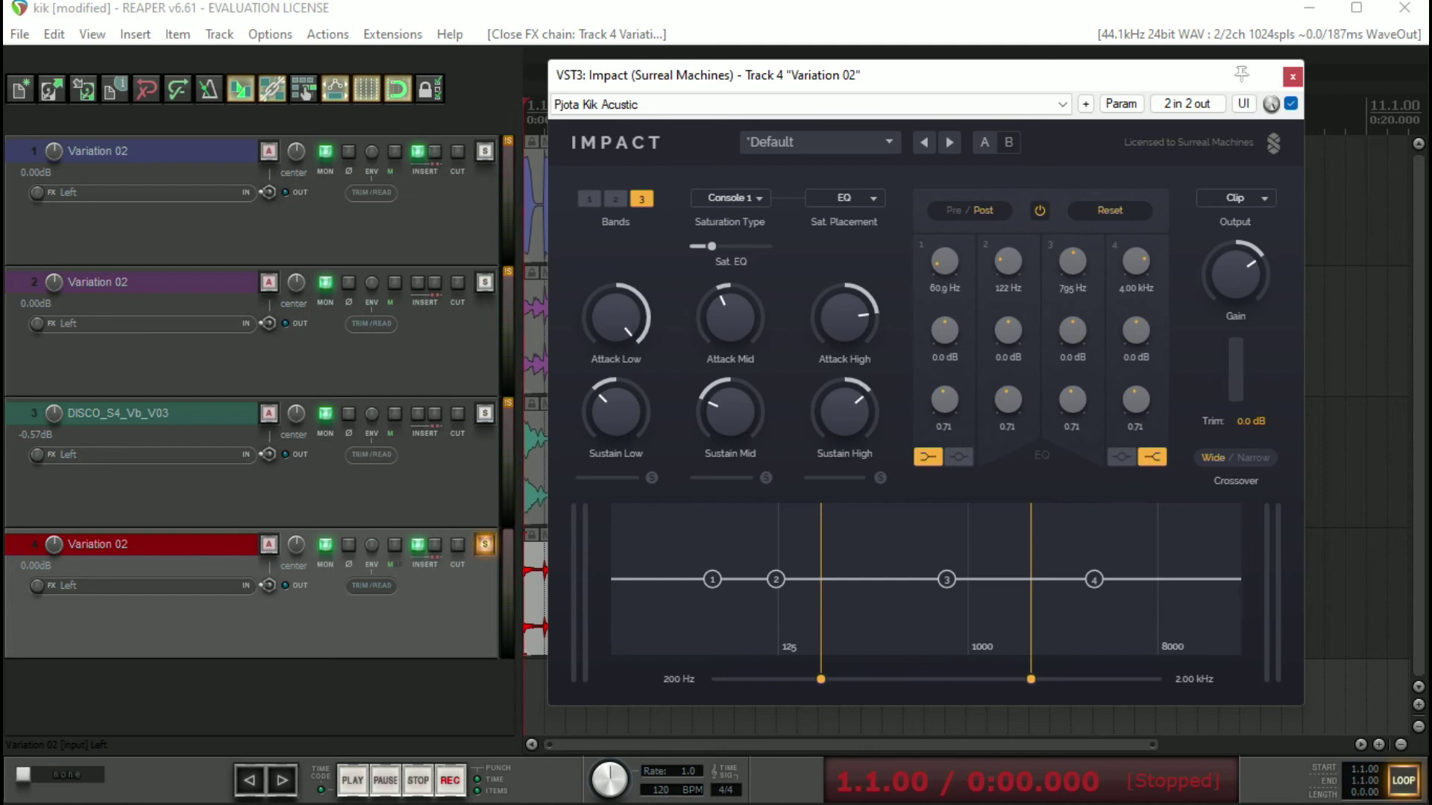
mouse_move(1119, 71)
mouse_down()
mouse_move(1096, 69)
mouse_move(1116, 71)
mouse_up()
Play the soloed fourth track starting with Impact bypassed, toggling the bypass to compare both sounds, and stop with Impact enabled
click(1289, 104)
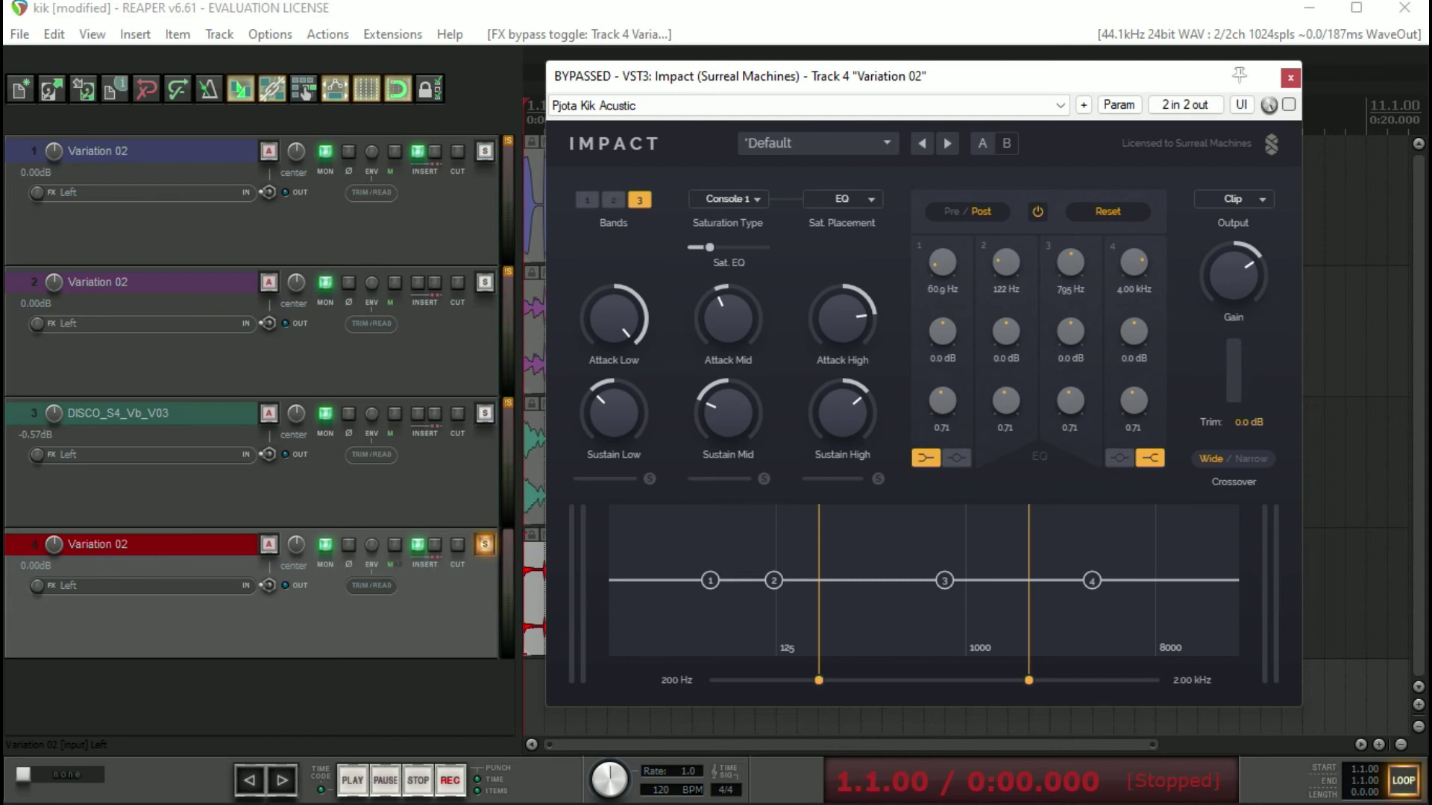
key(space)
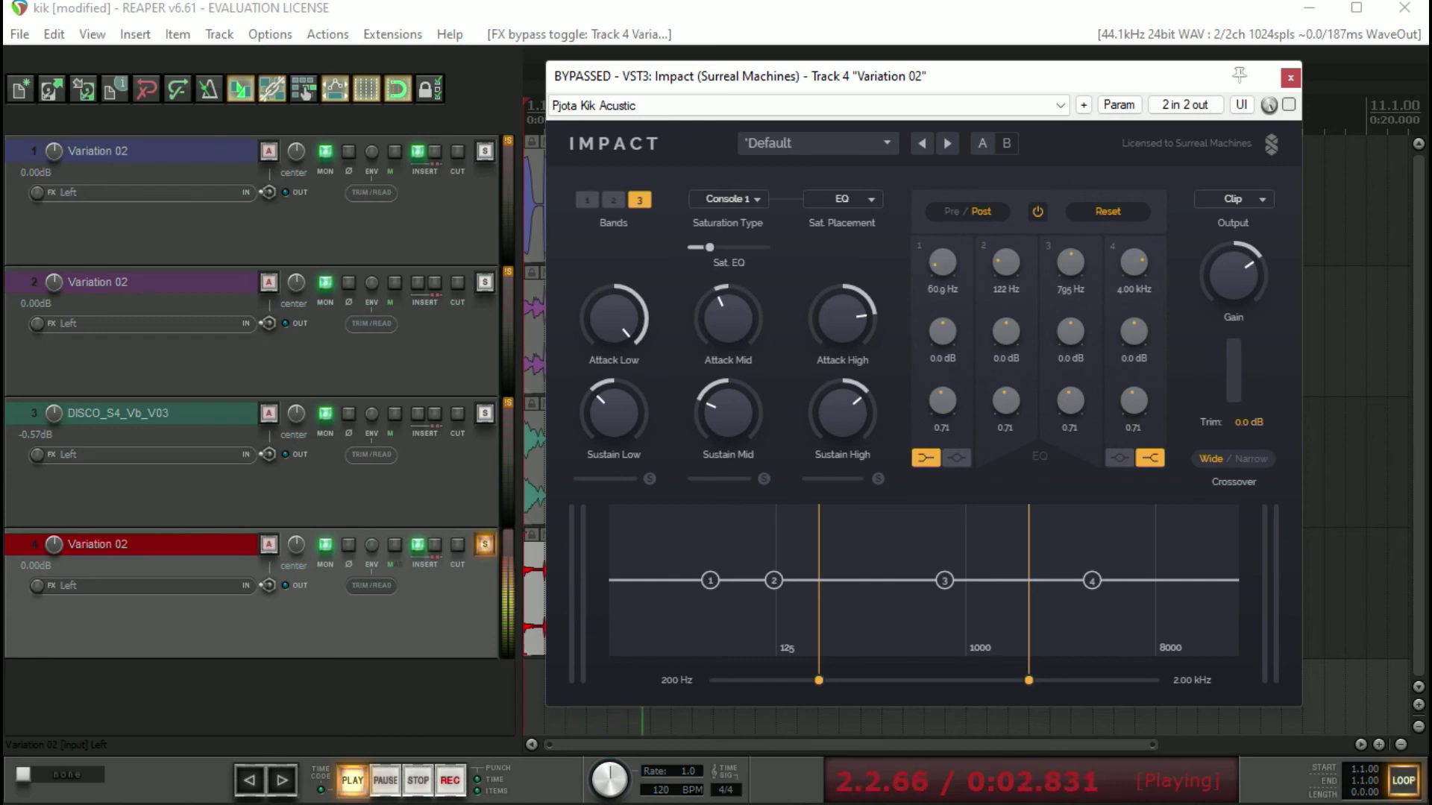
click(1289, 105)
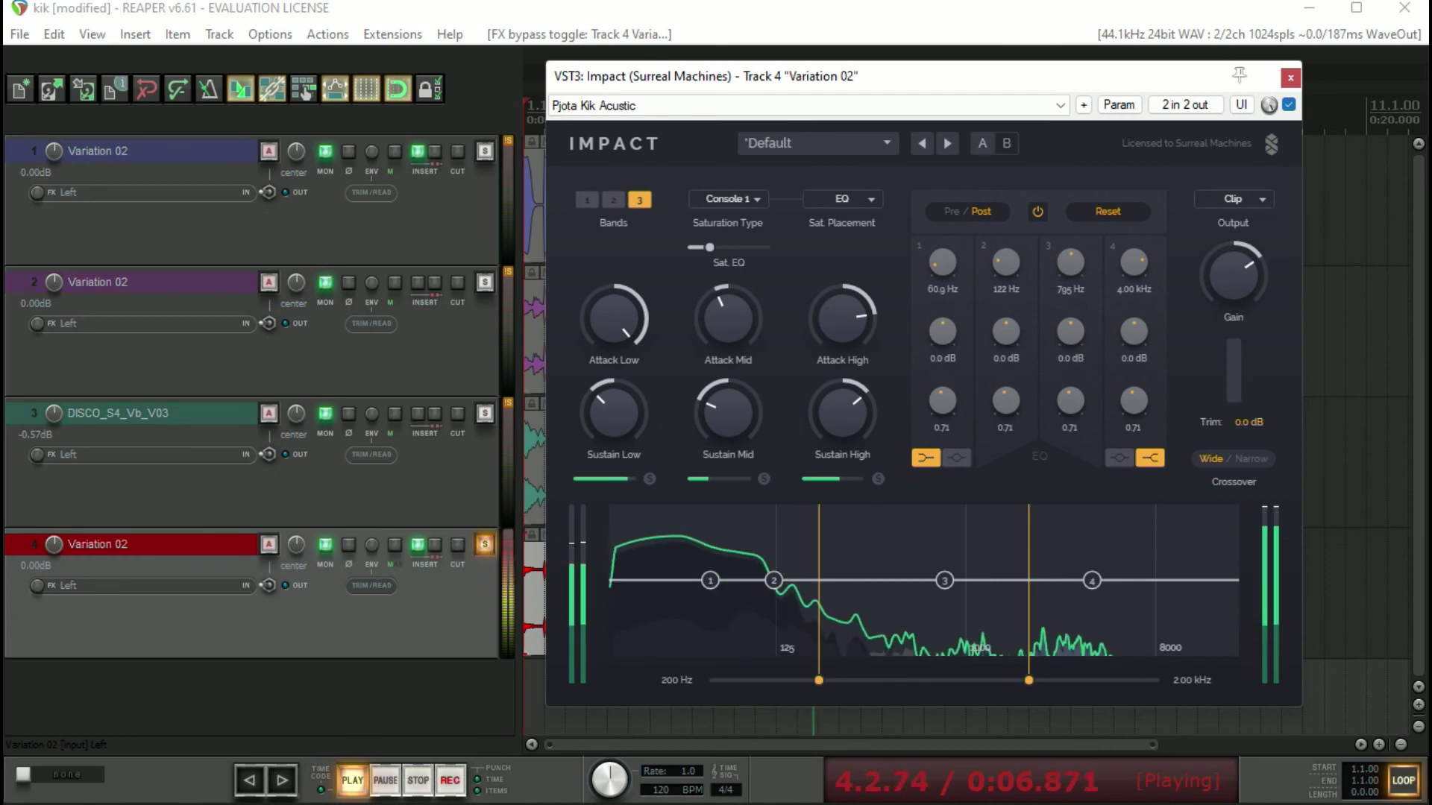
click(1289, 104)
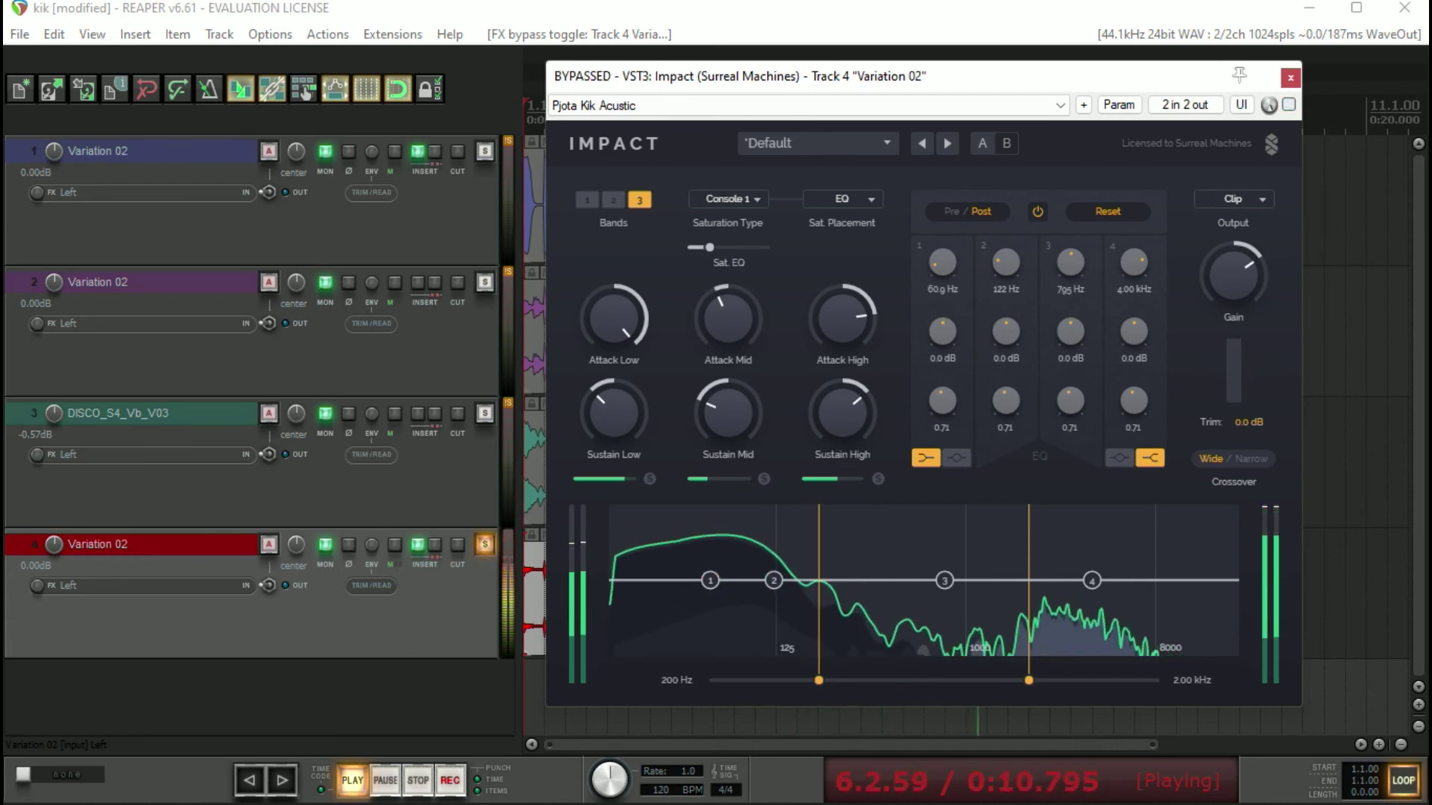
click(1288, 105)
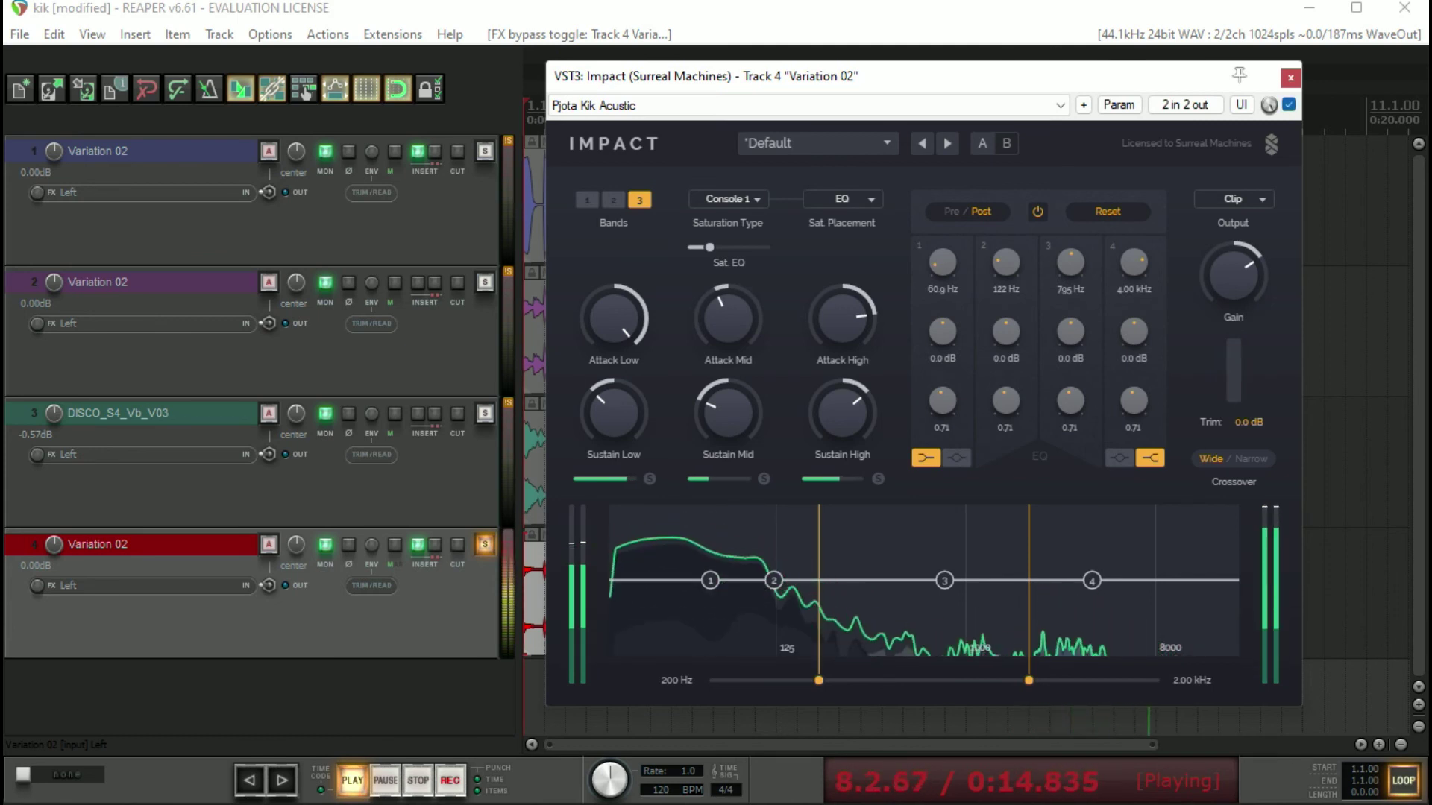
key(space)
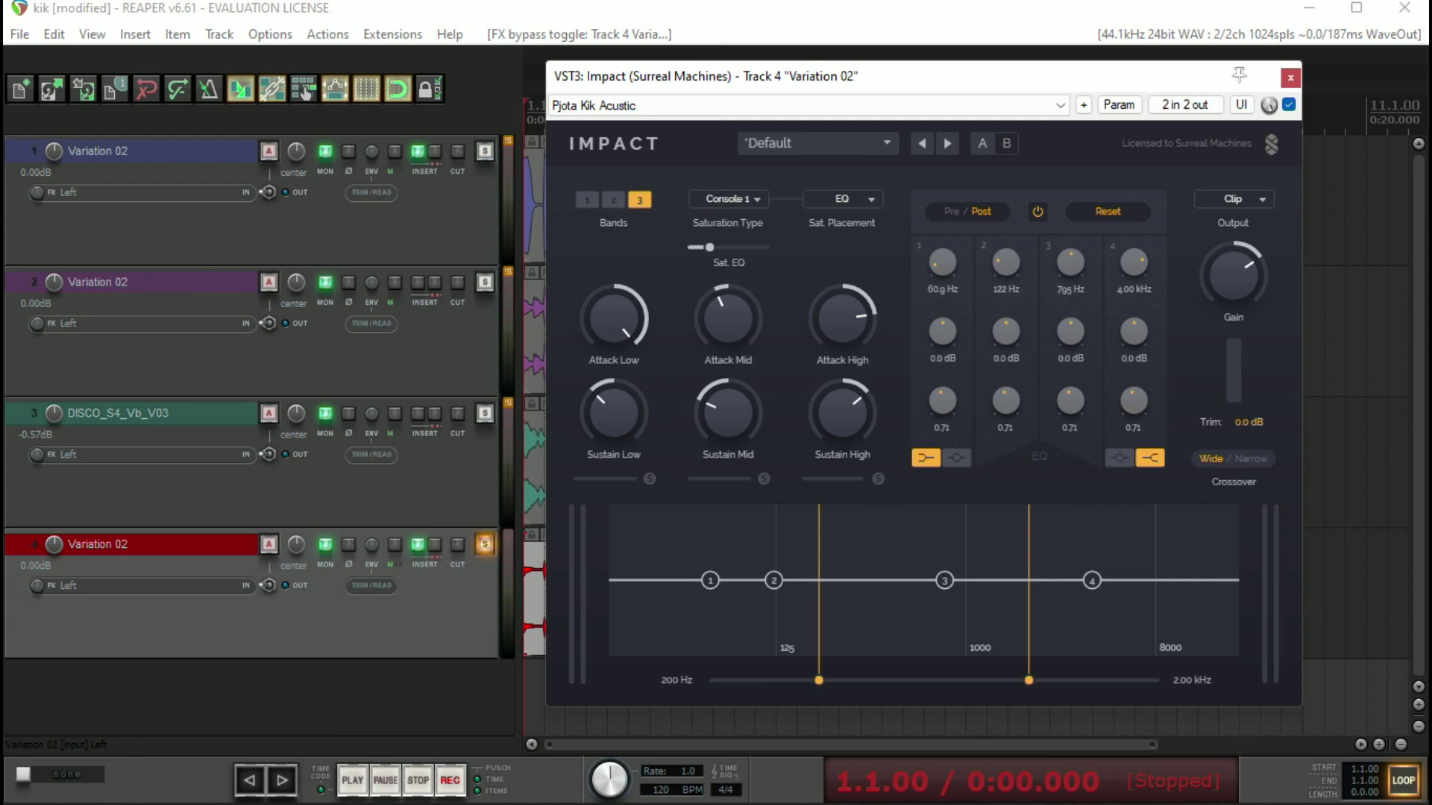
Play the first three tracks soloed instead of the fourth, and replace the fourth track's Impact window with the first track's effect chain
key(F6)
key(space)
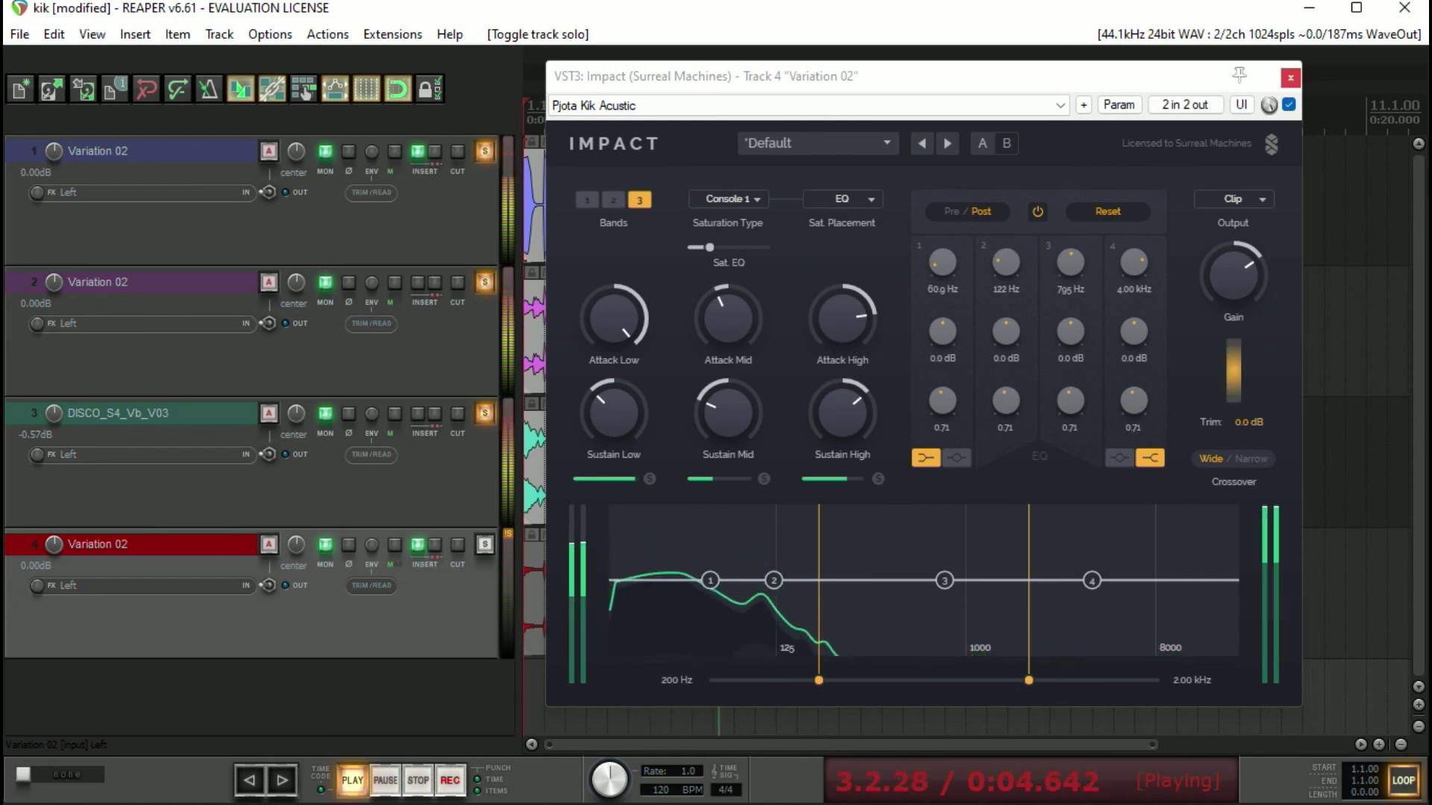
key(Escape)
click(485, 151)
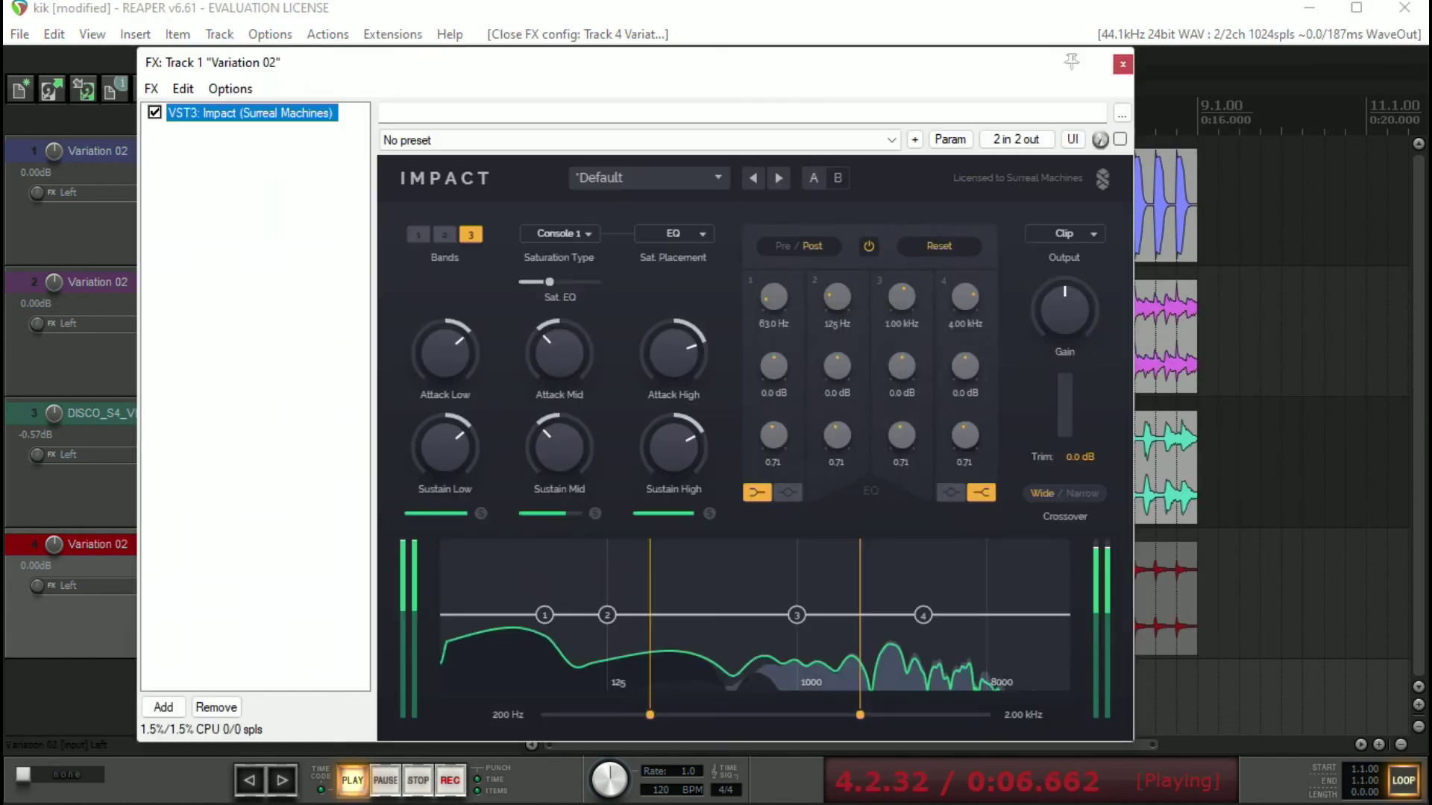